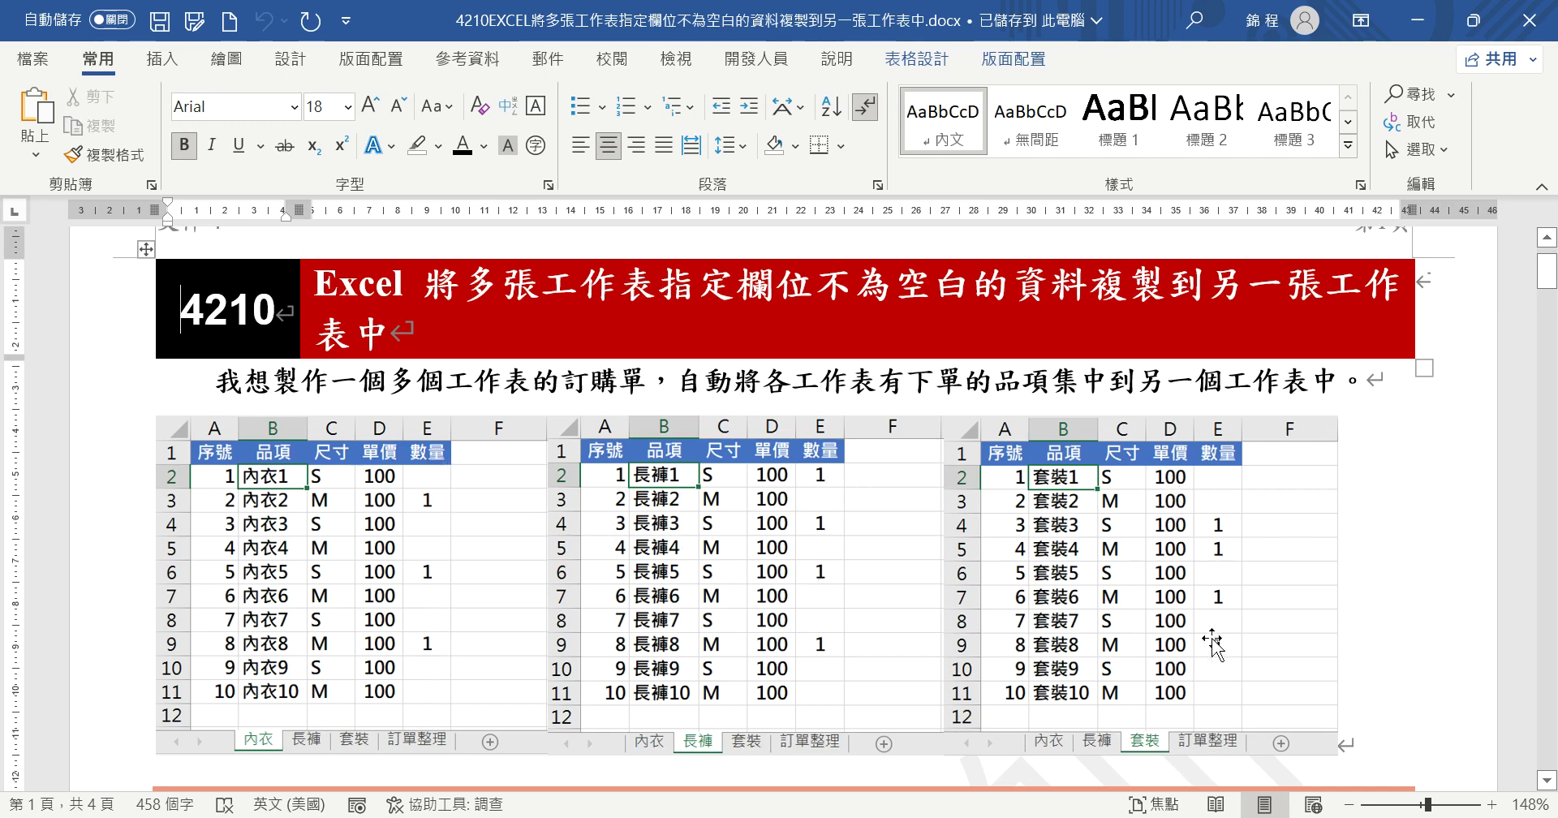
Switch to Excel and open the recent workbook 4210使用VBA將多張工作表指定欄位不為空白的資料複製到另一張工作表中.xlsx.
scroll(954, 561, down, 2)
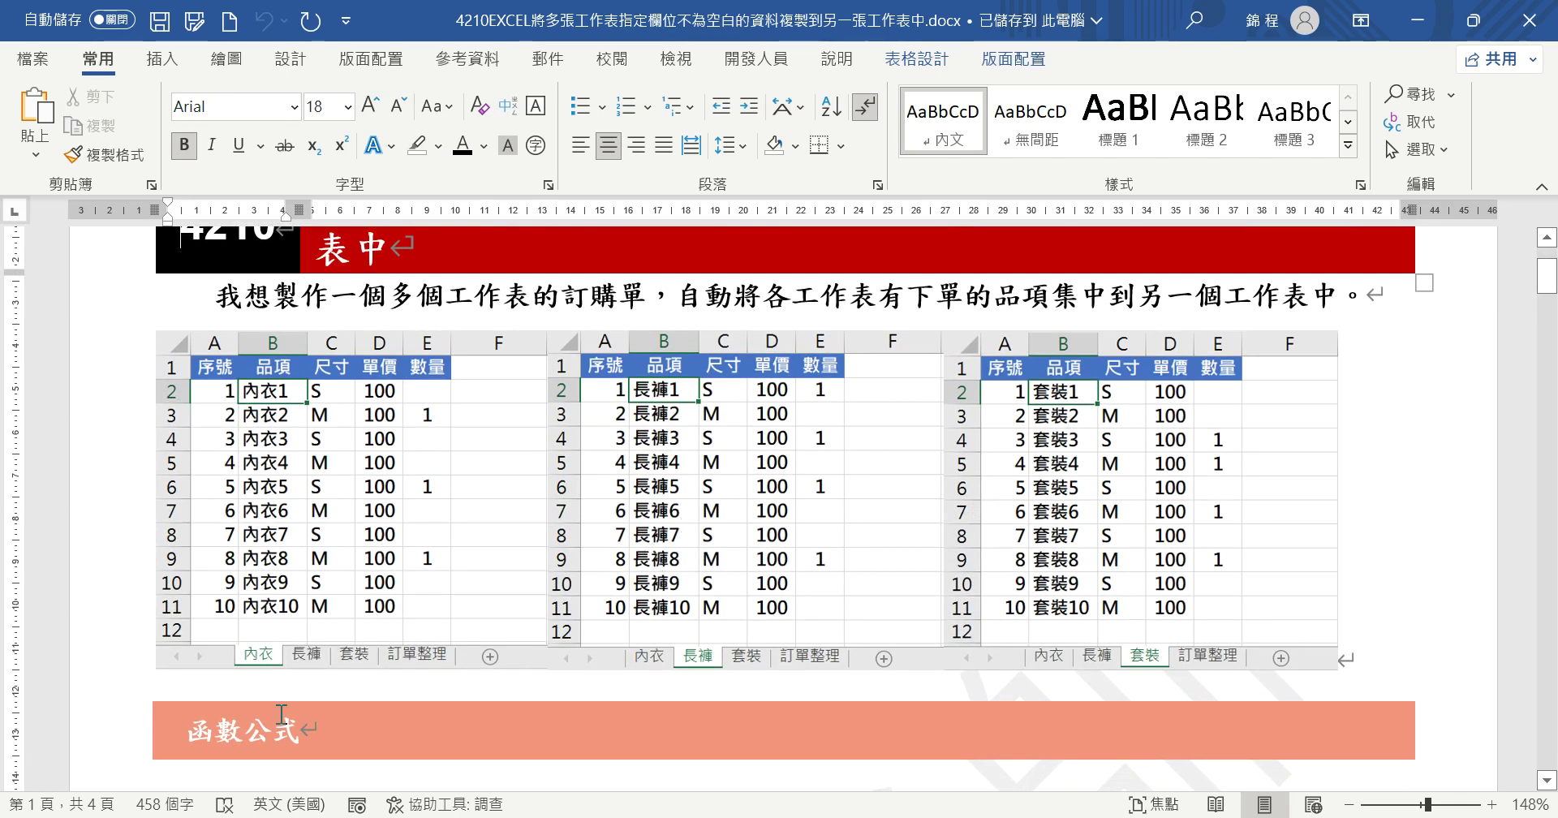
key(alt+Tab)
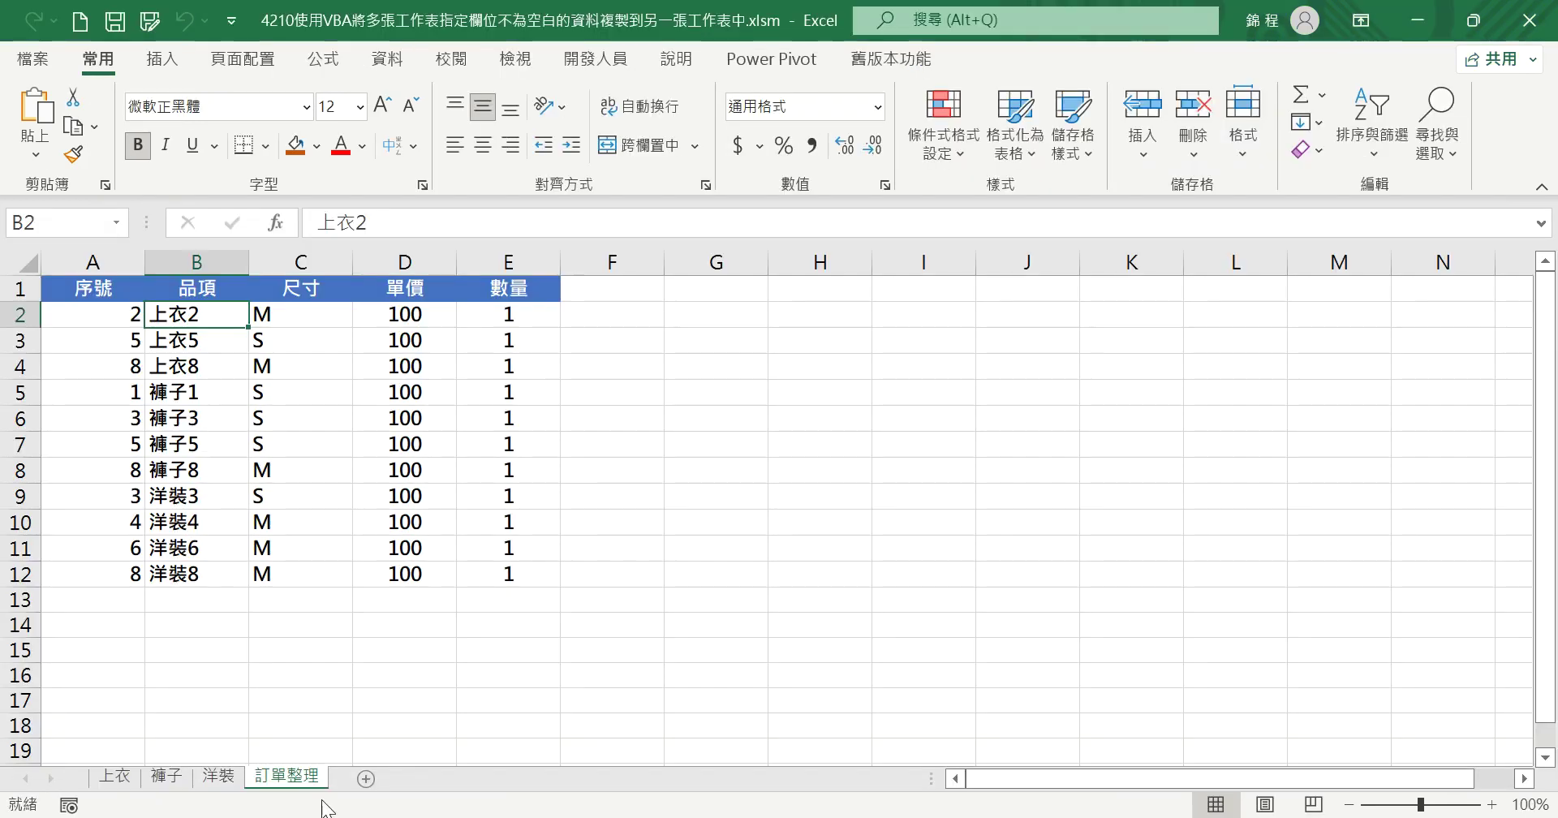
click(120, 315)
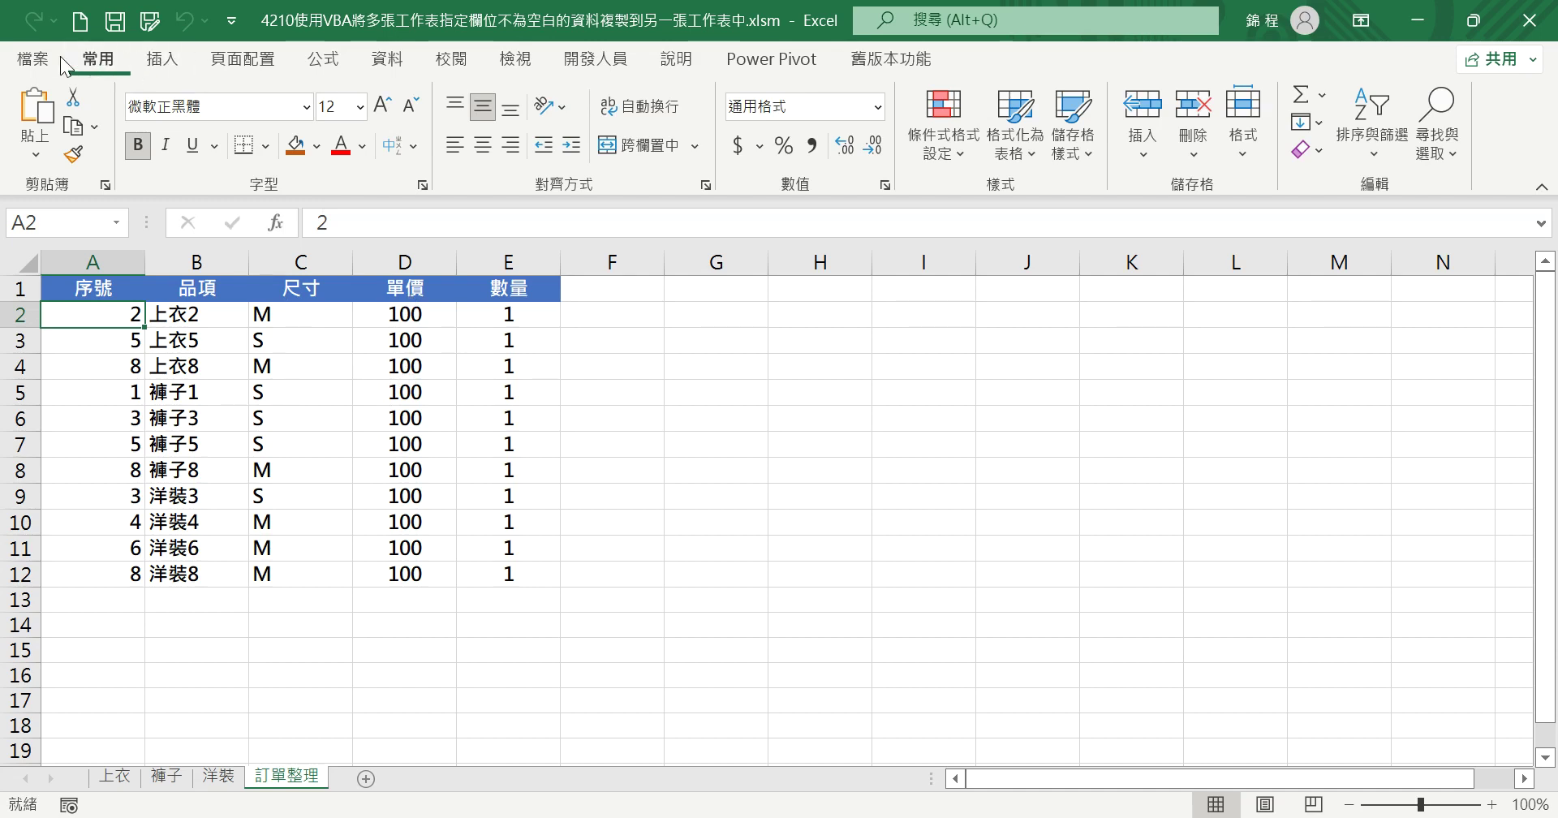
click(33, 59)
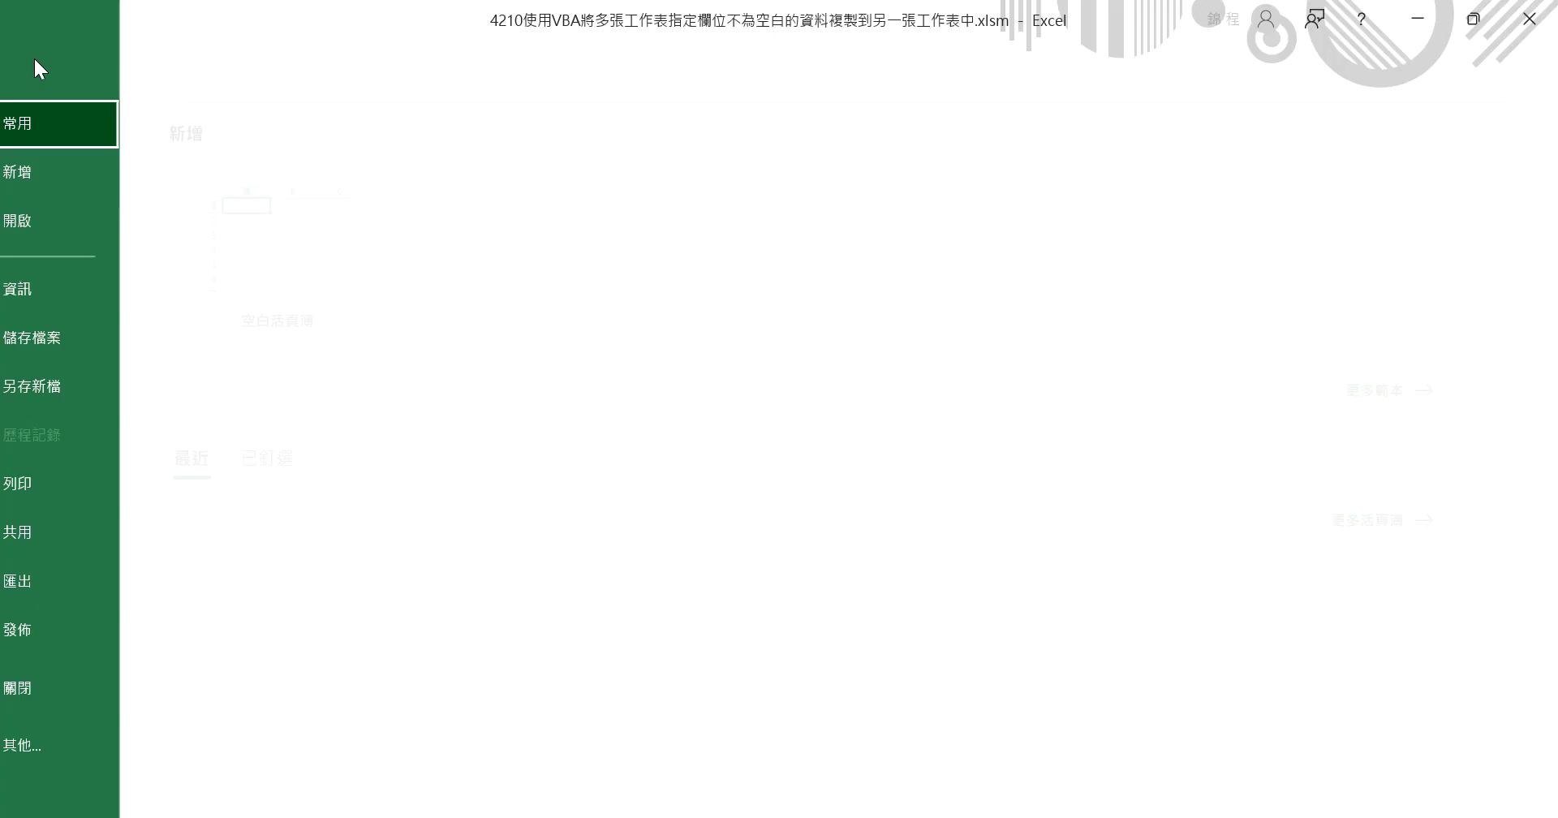
click(64, 221)
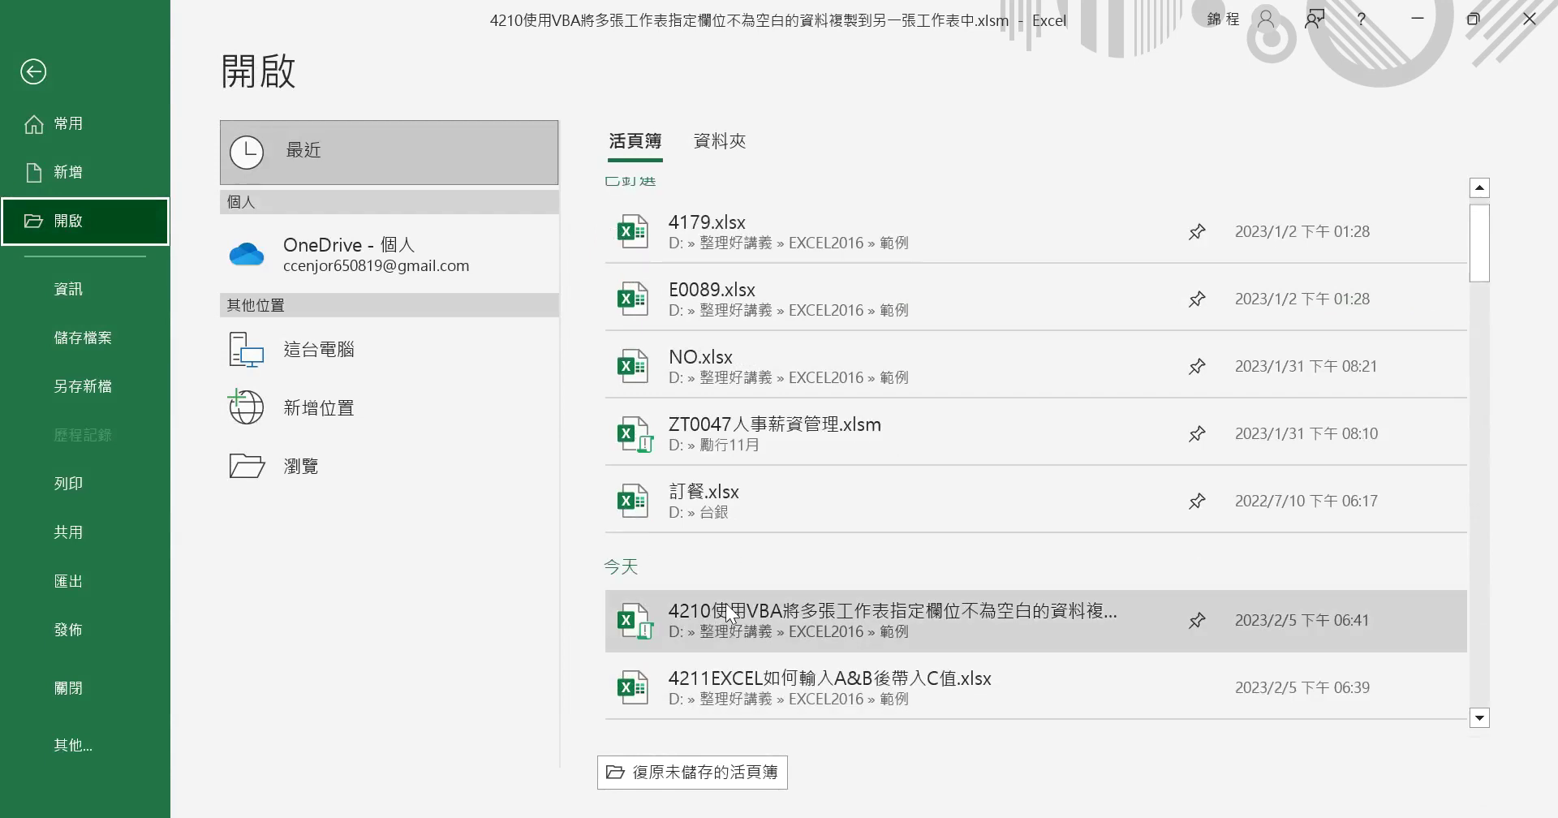
scroll(818, 529, down, 5)
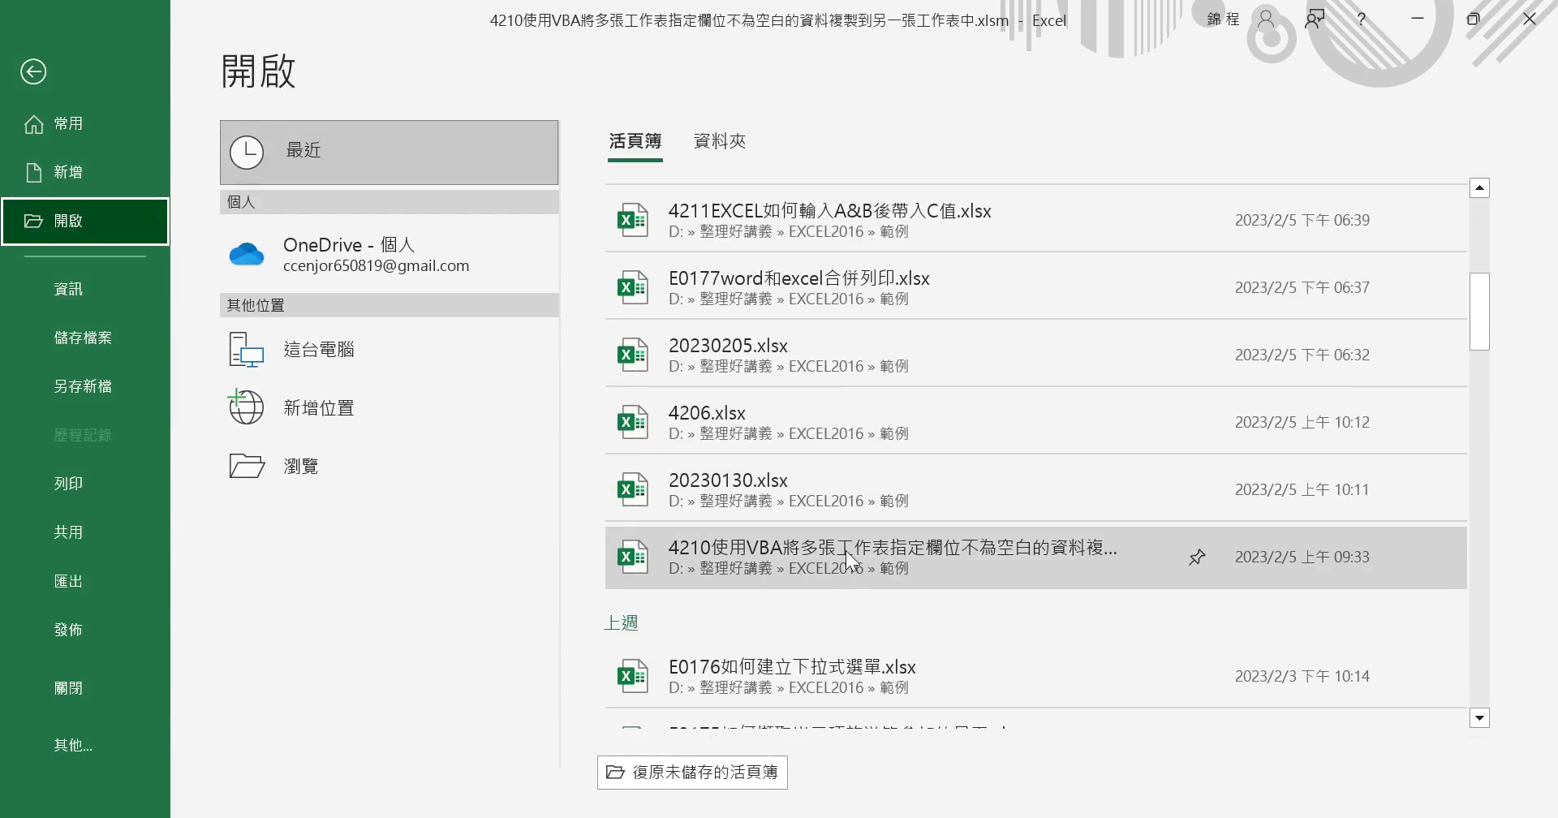
click(846, 549)
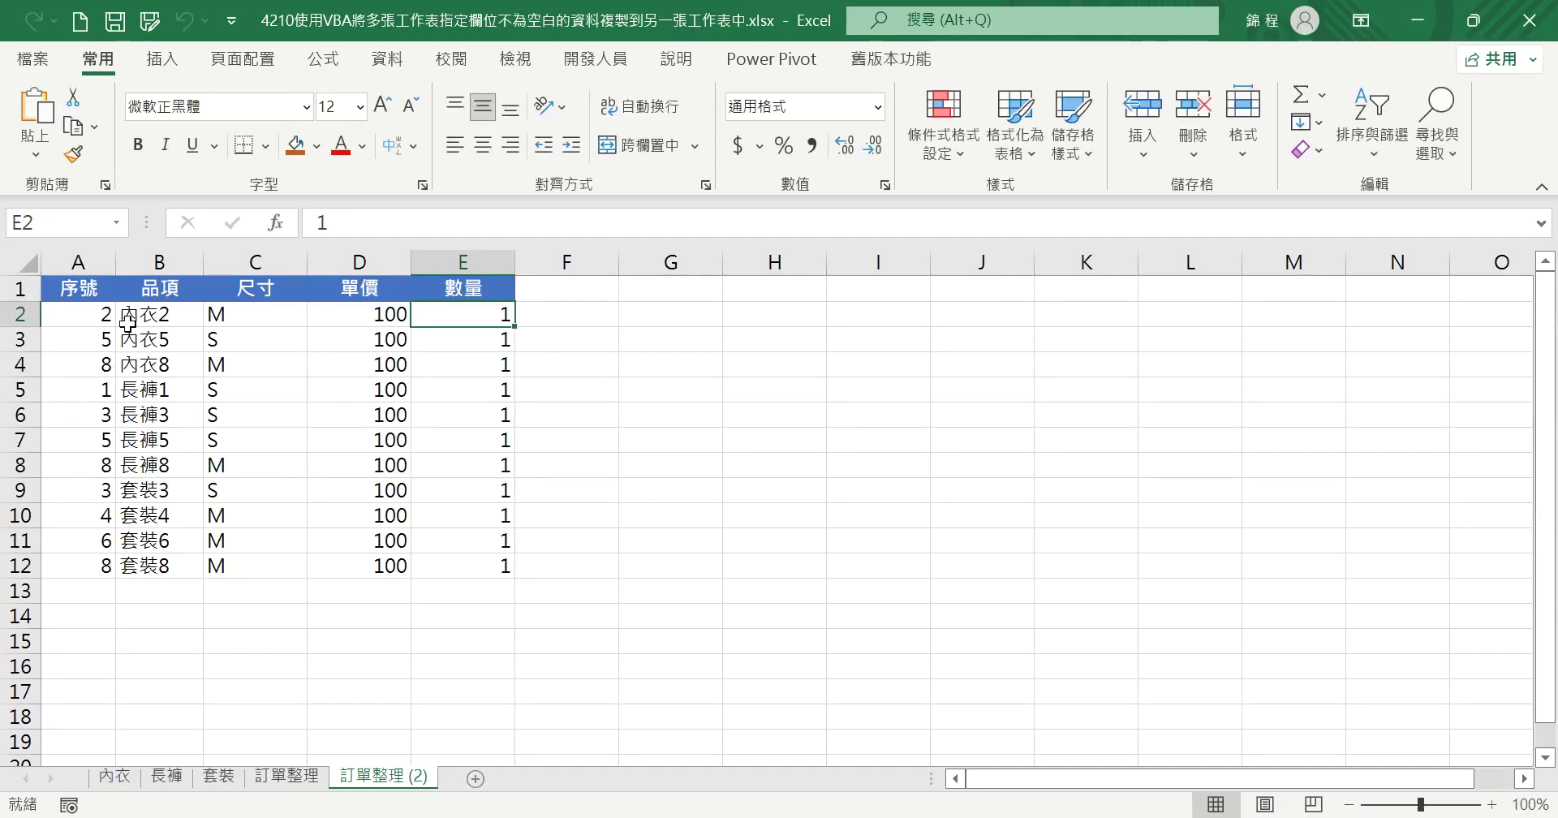
On the 訂單整理 sheet, show A2's full formula and inspect the arguments of its first ROW function.
click(286, 775)
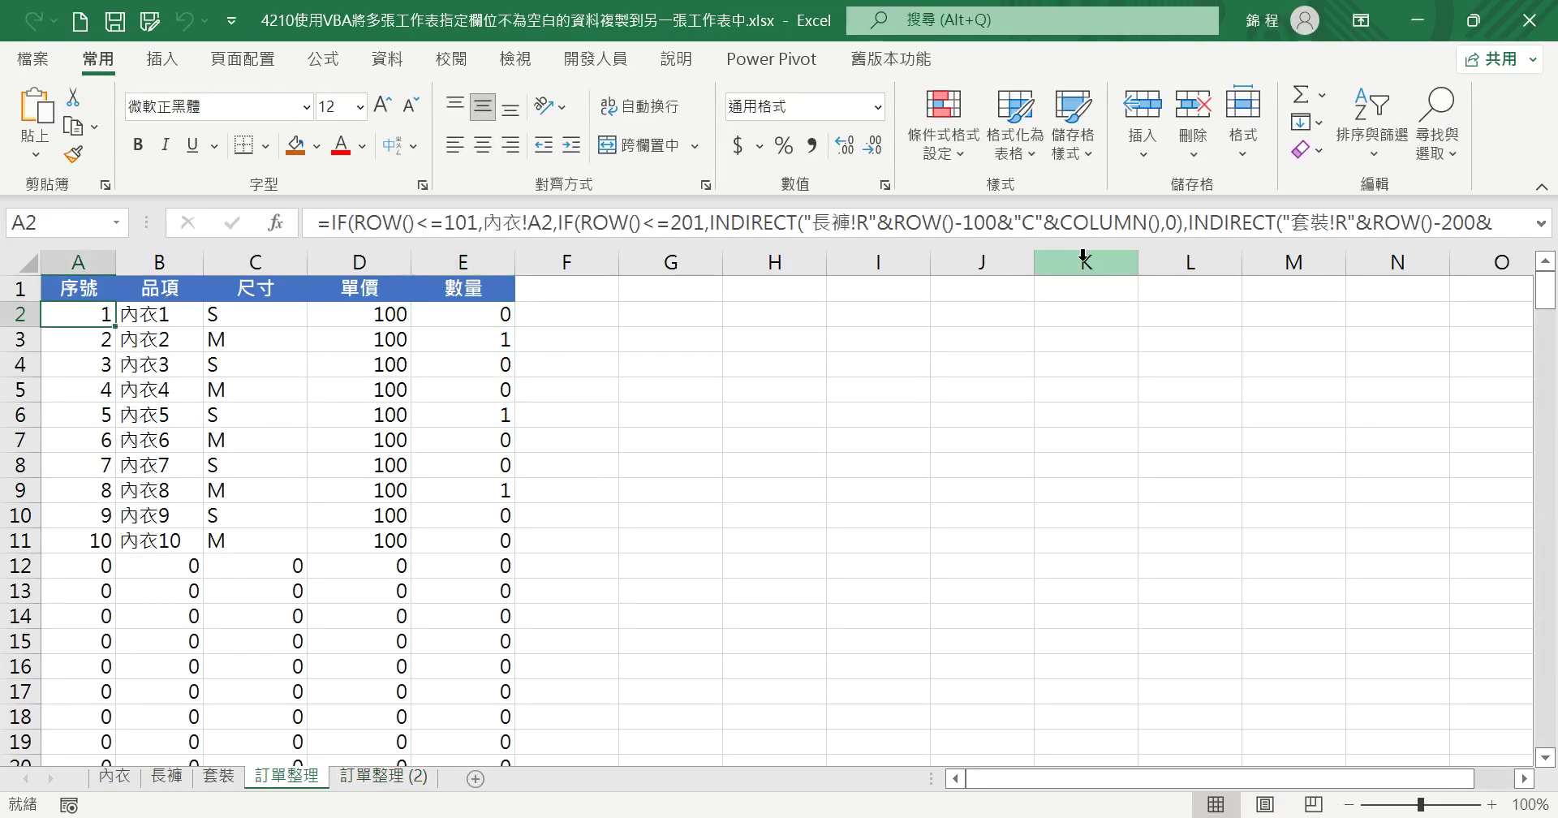
drag(1073, 241, 1064, 288)
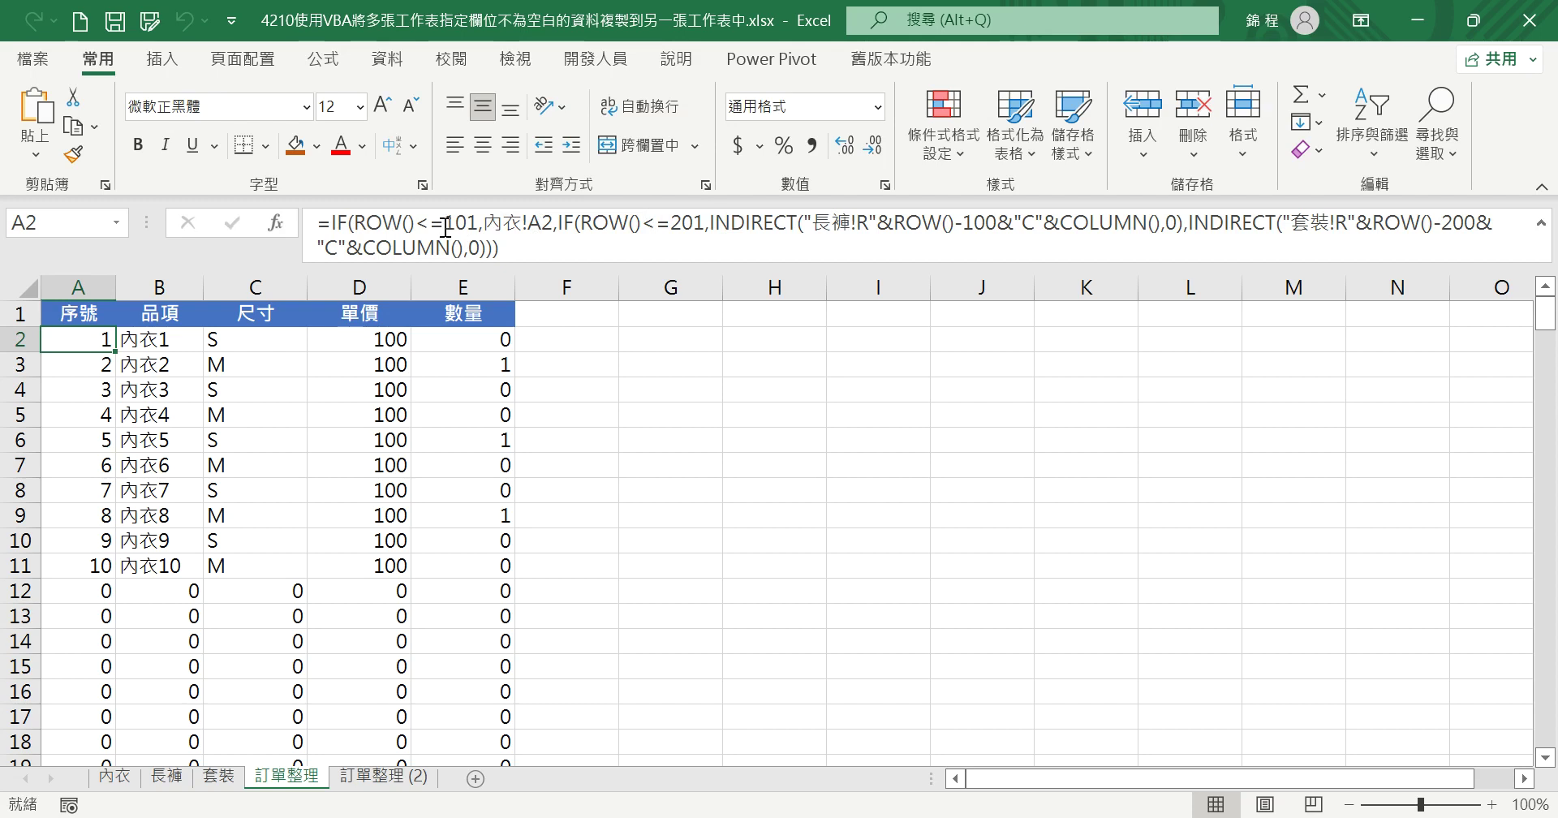
click(400, 223)
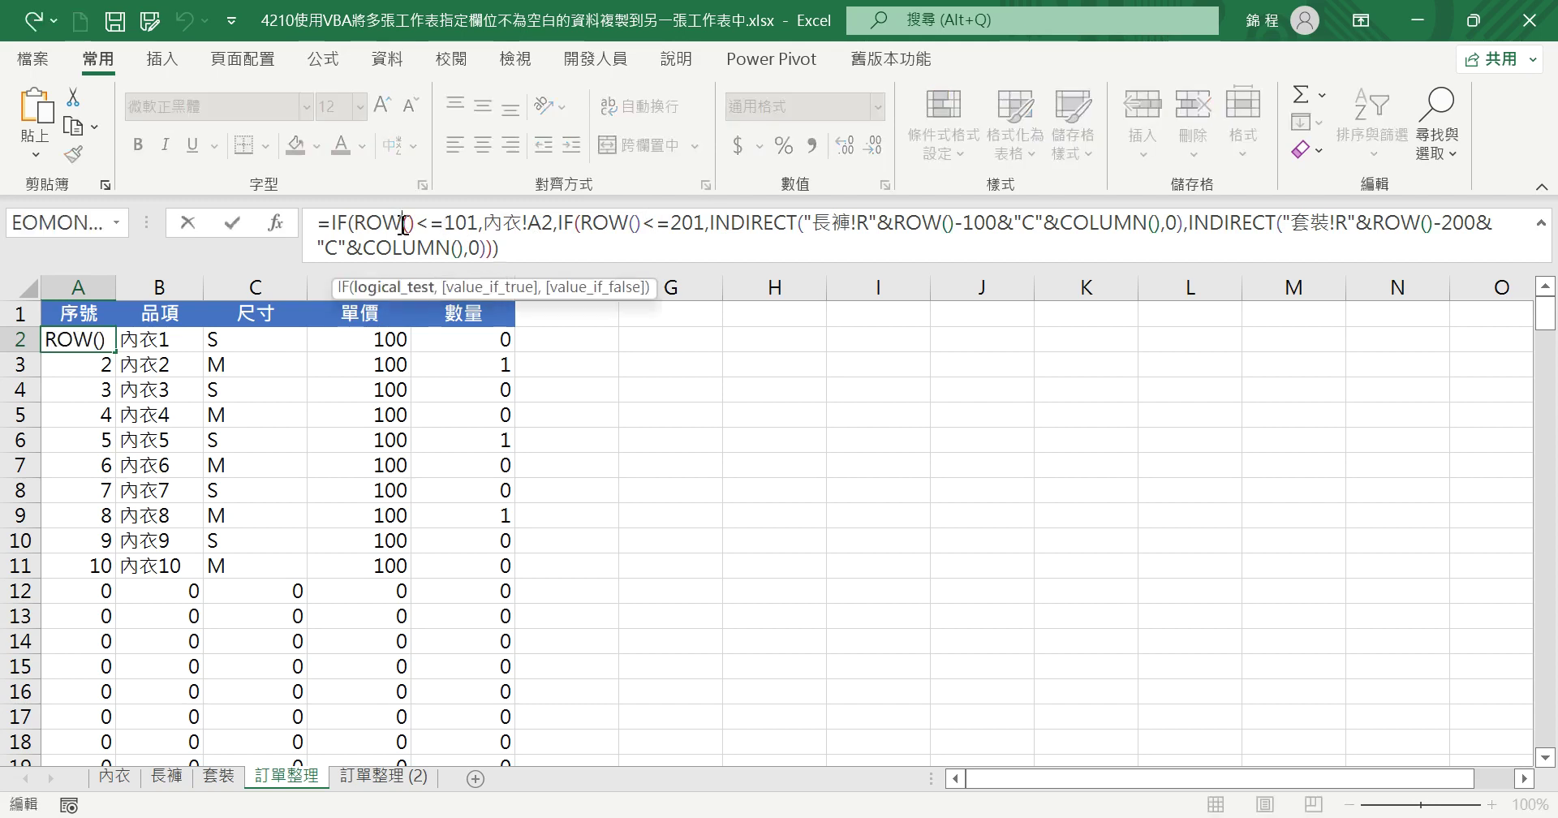
click(276, 223)
drag(909, 282, 963, 446)
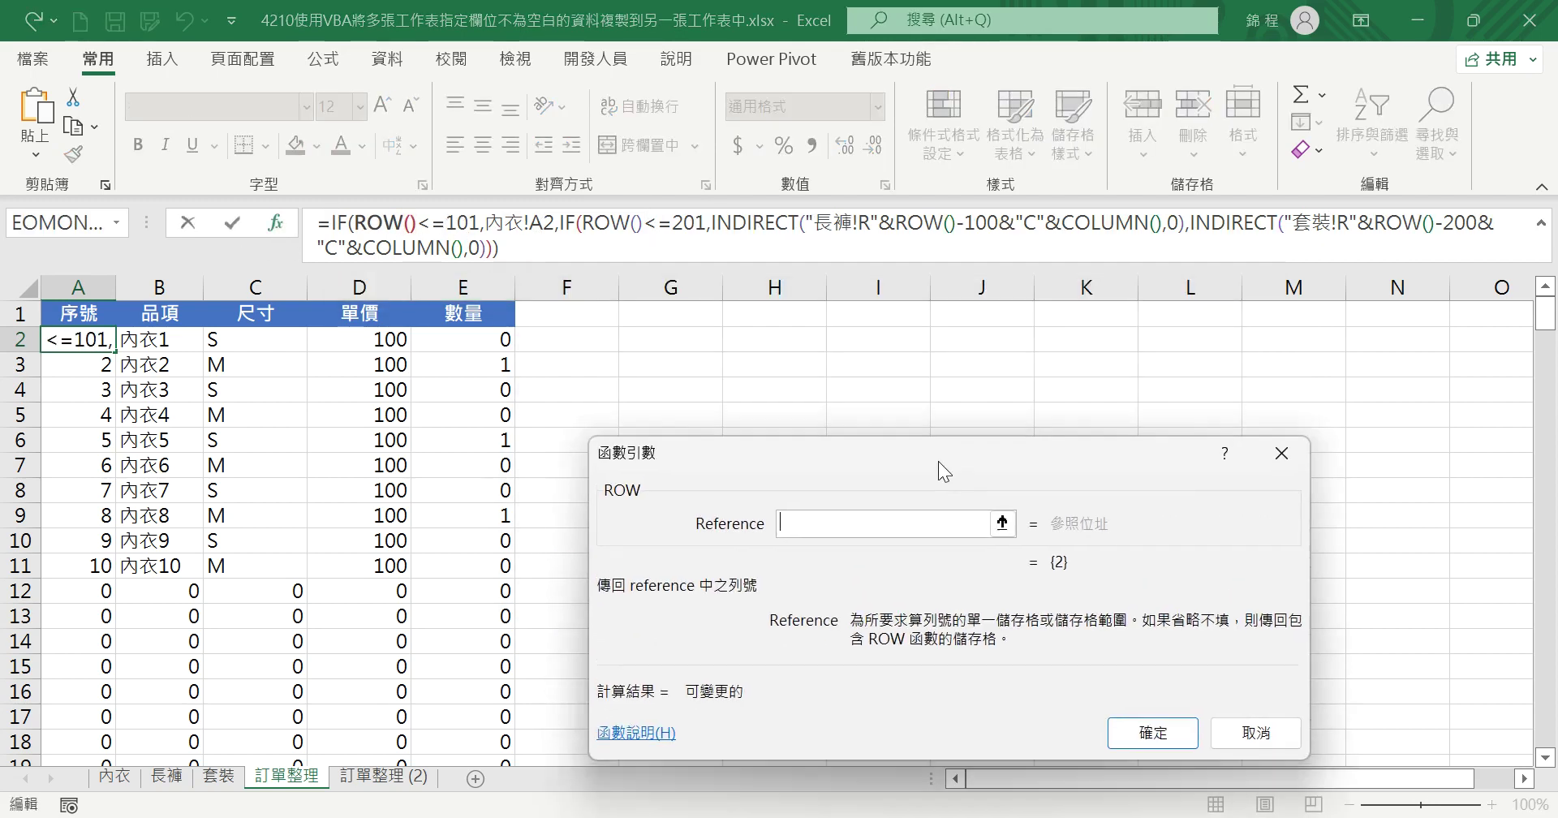
Examine the arguments of the outer and nested IF functions in A2's formula, keeping the formula as written.
click(334, 224)
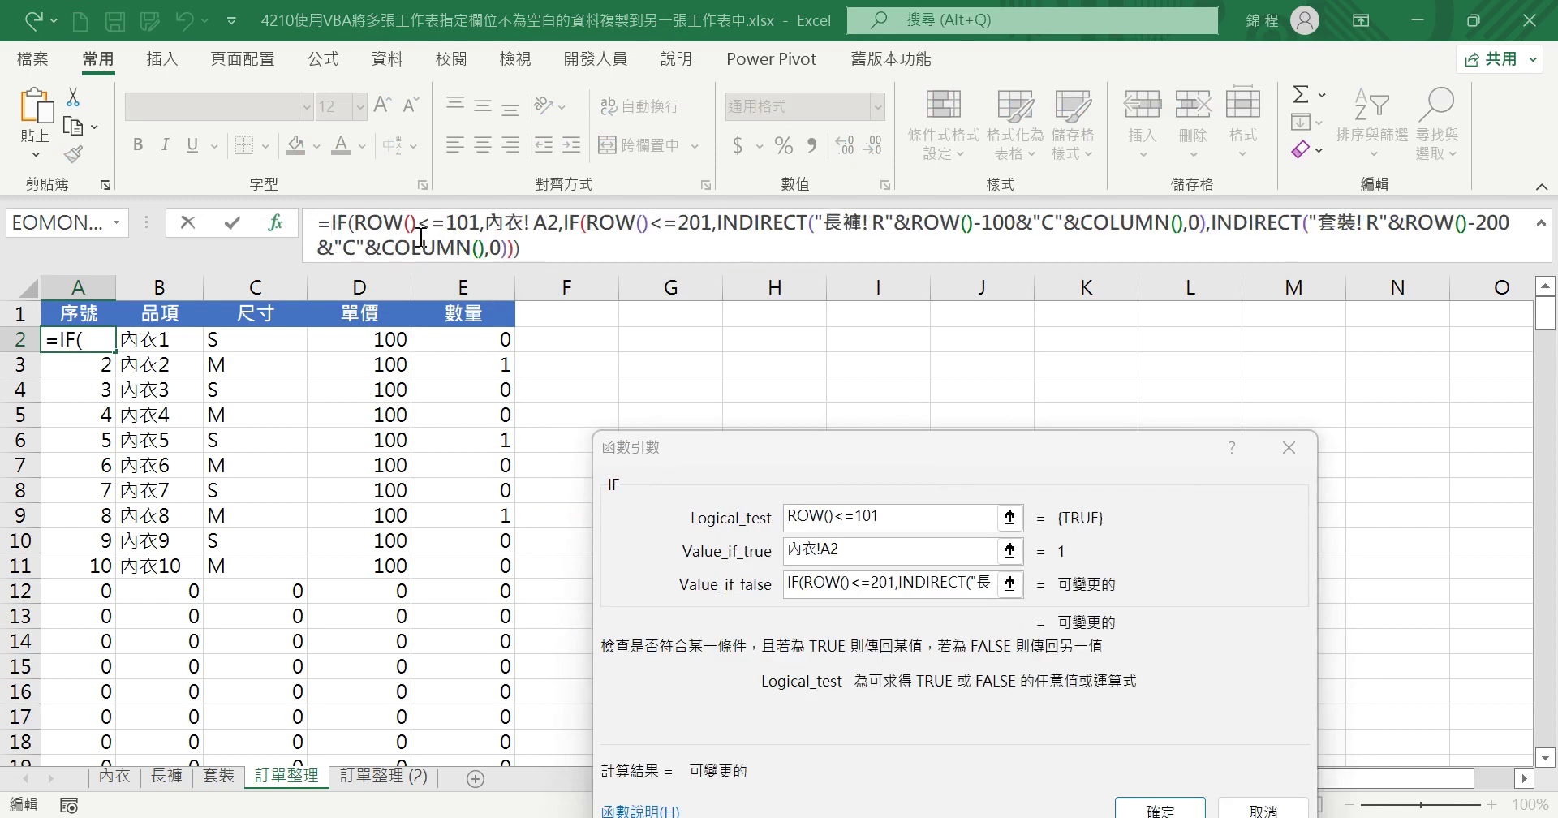
click(818, 511)
click(818, 524)
click(829, 552)
click(851, 517)
click(806, 545)
click(686, 227)
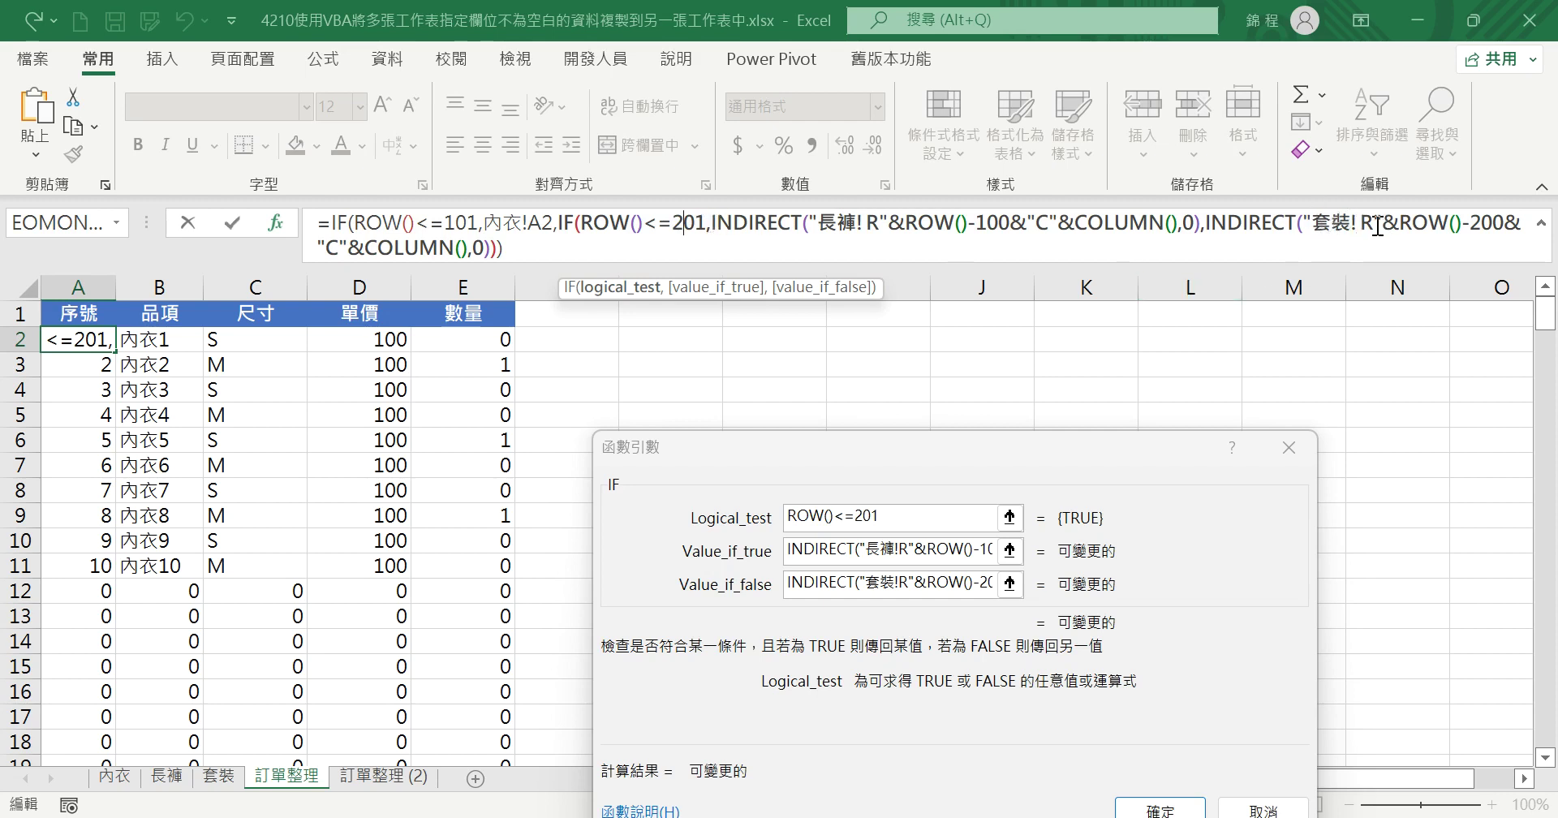
click(462, 253)
click(1158, 810)
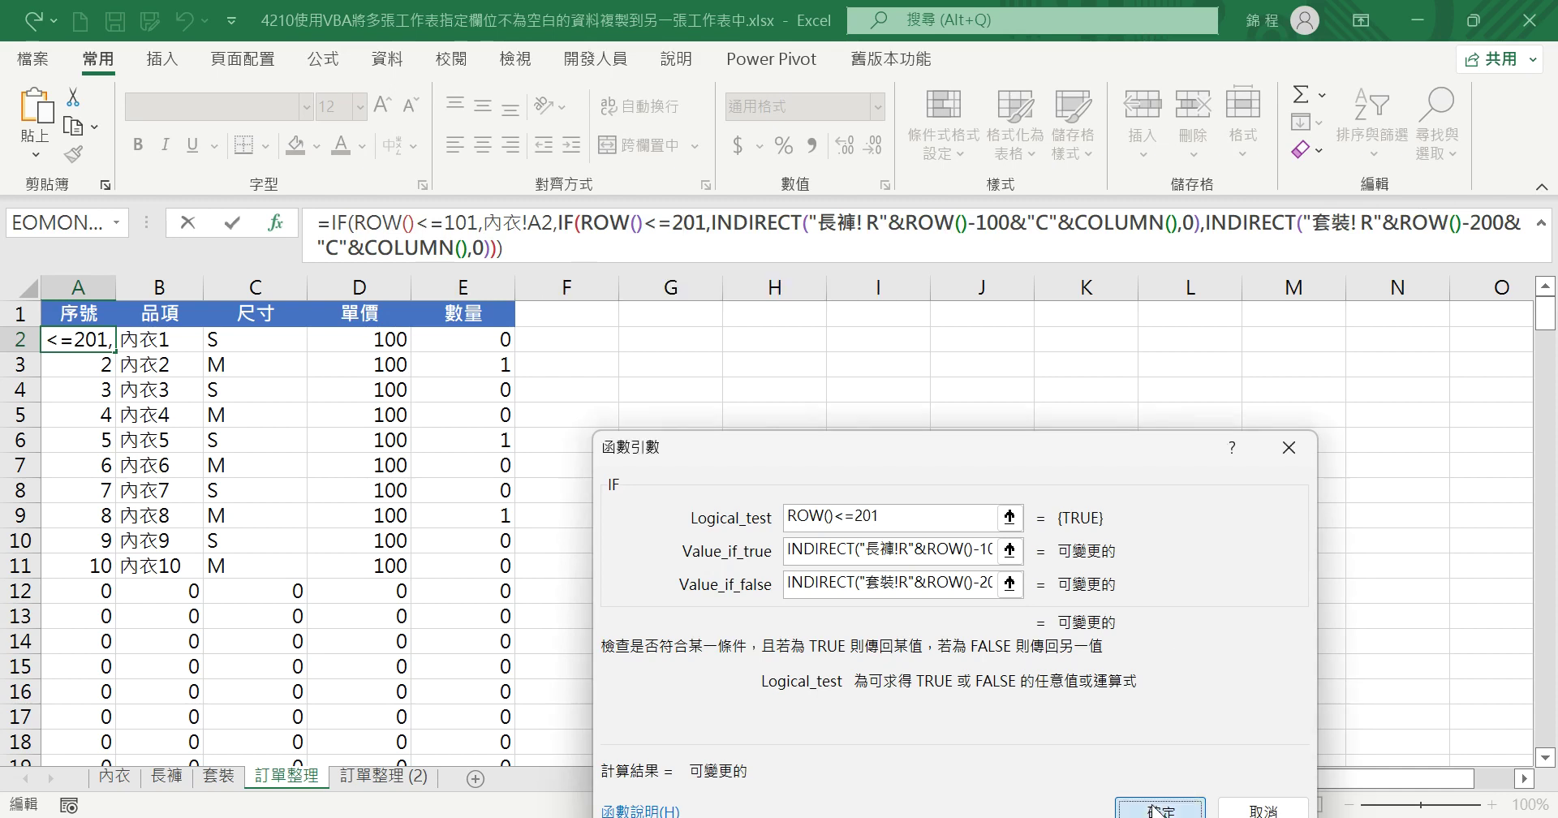
Fill A2's formula across to E2 and check the copied formulas in B2 through E2.
drag(115, 352, 511, 339)
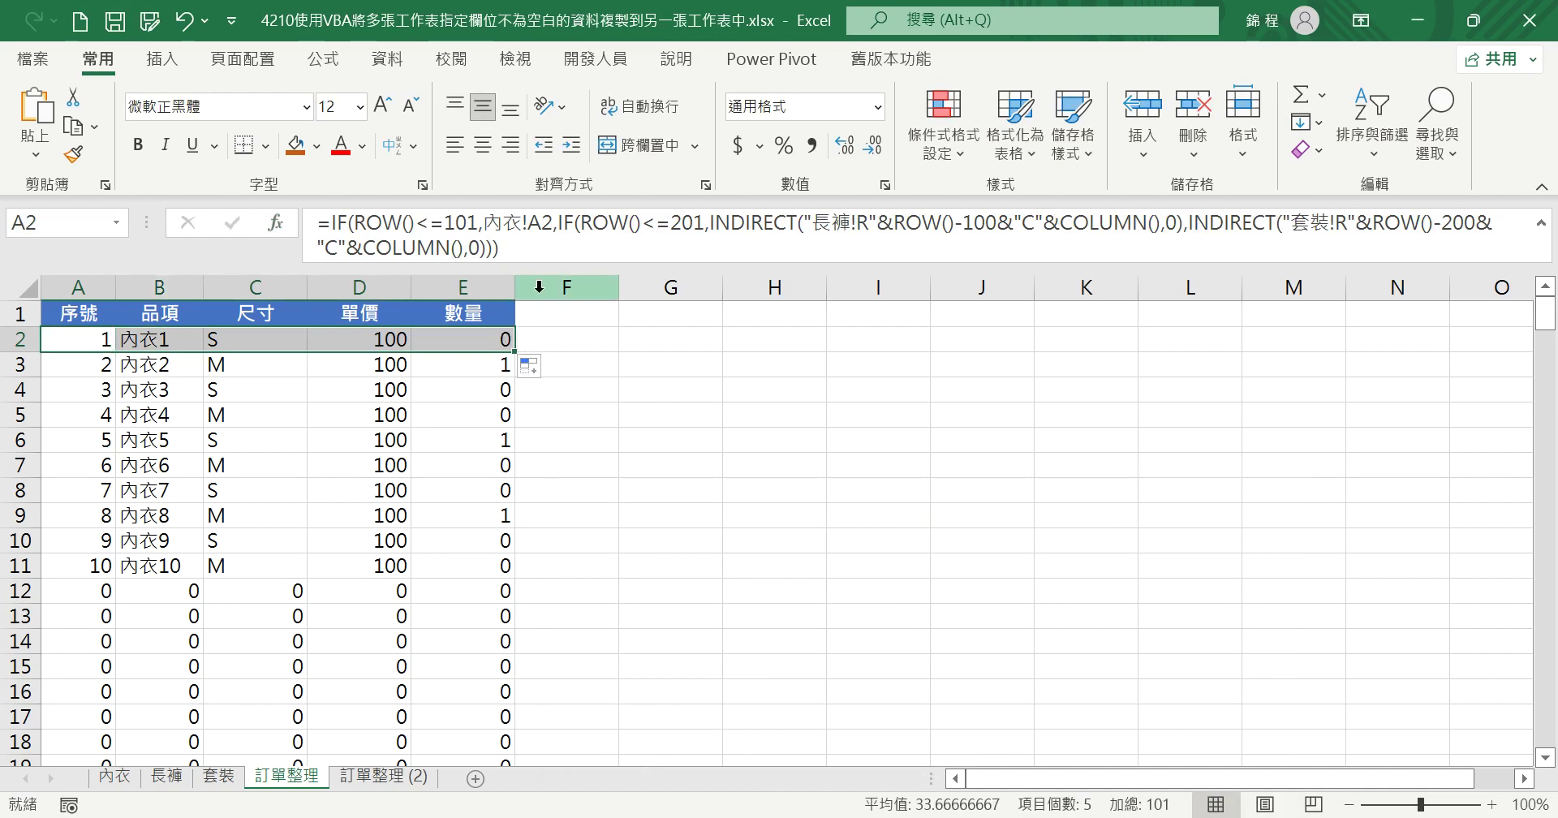
click(148, 341)
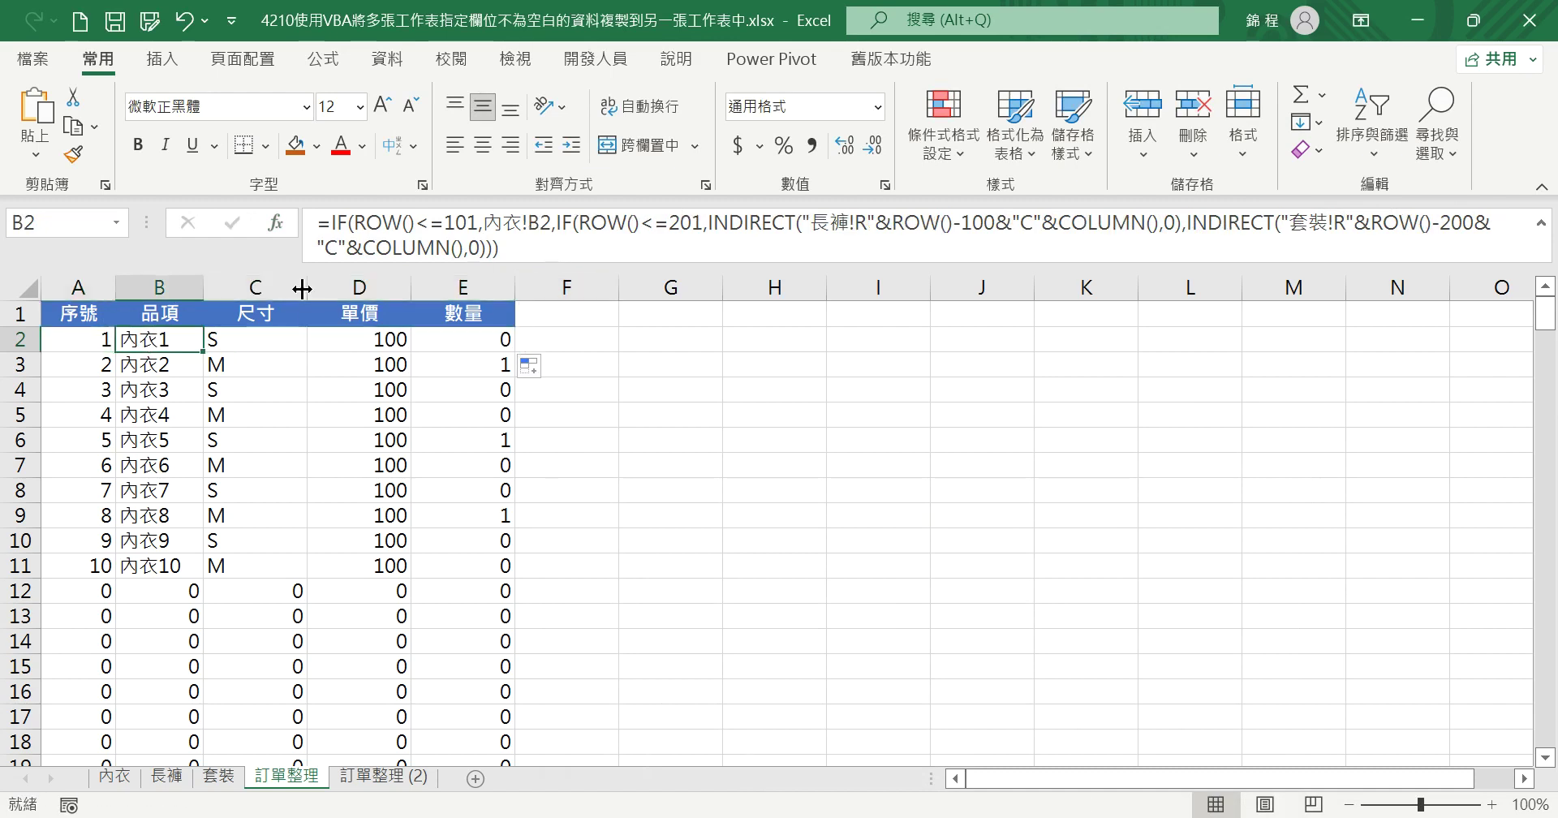
click(253, 339)
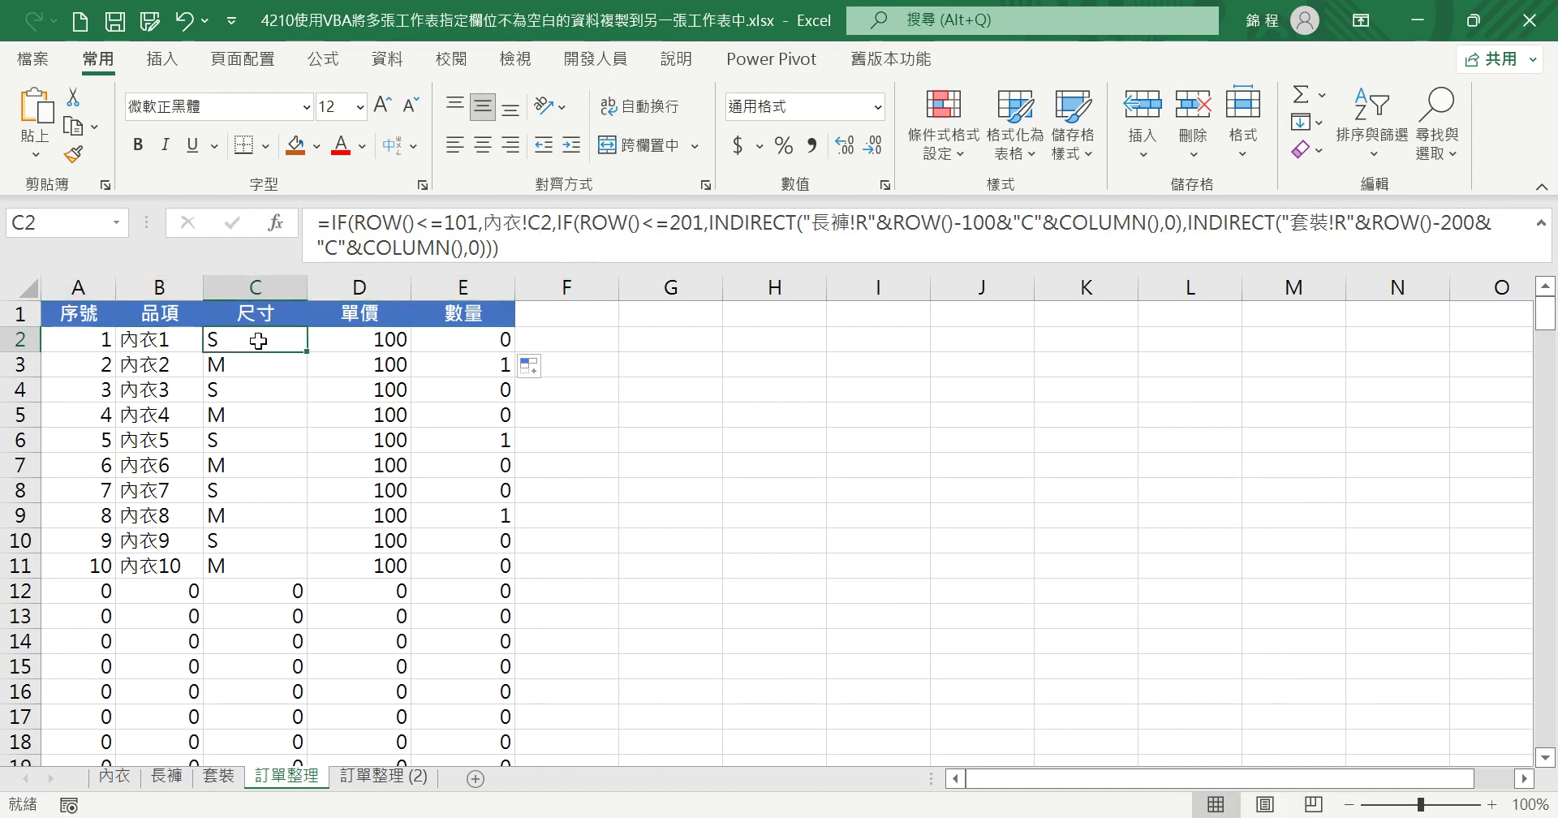
click(384, 345)
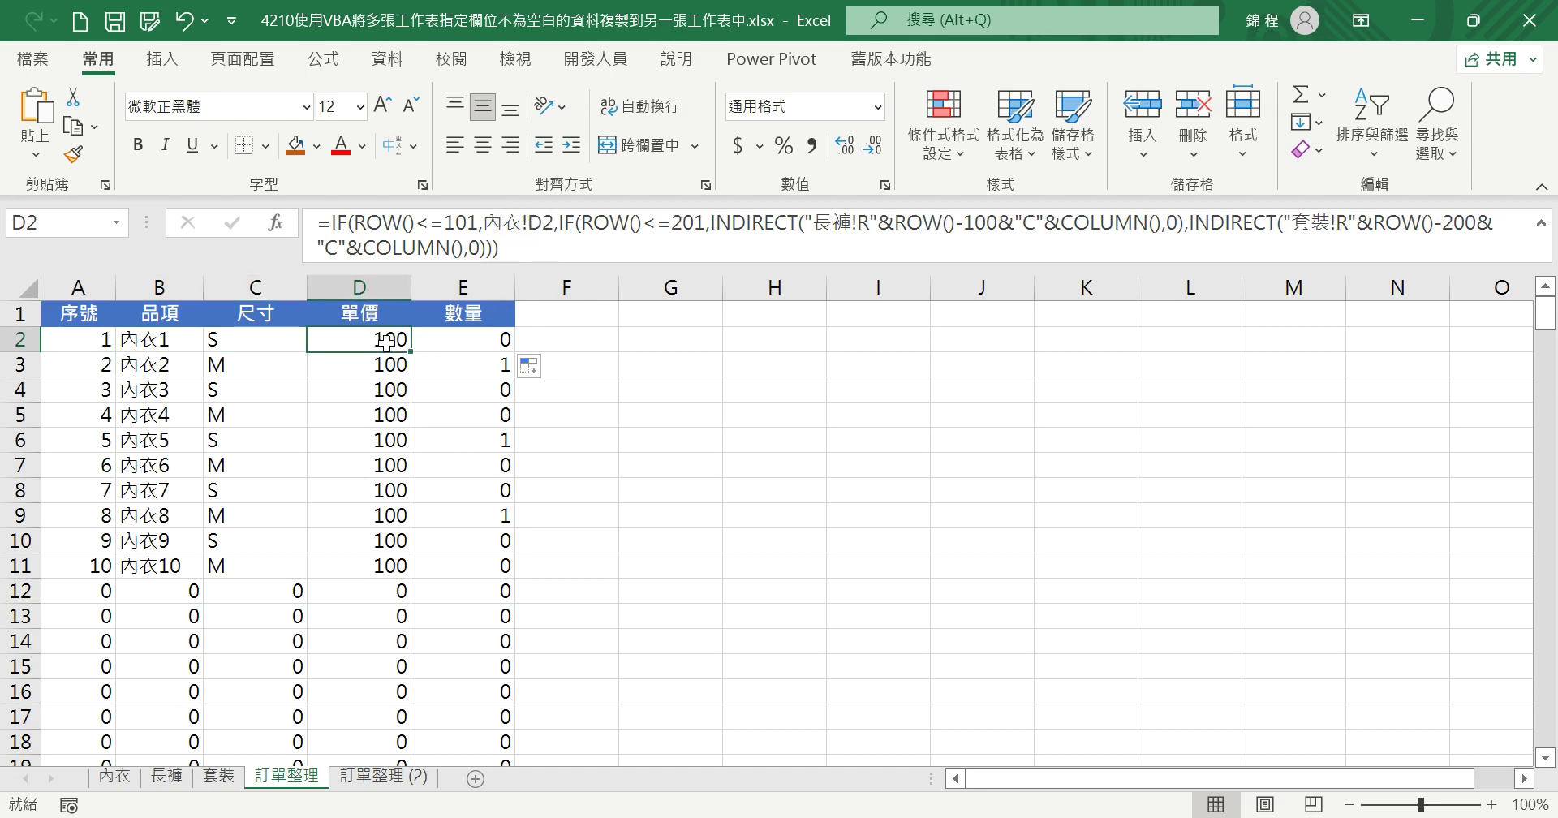
click(505, 345)
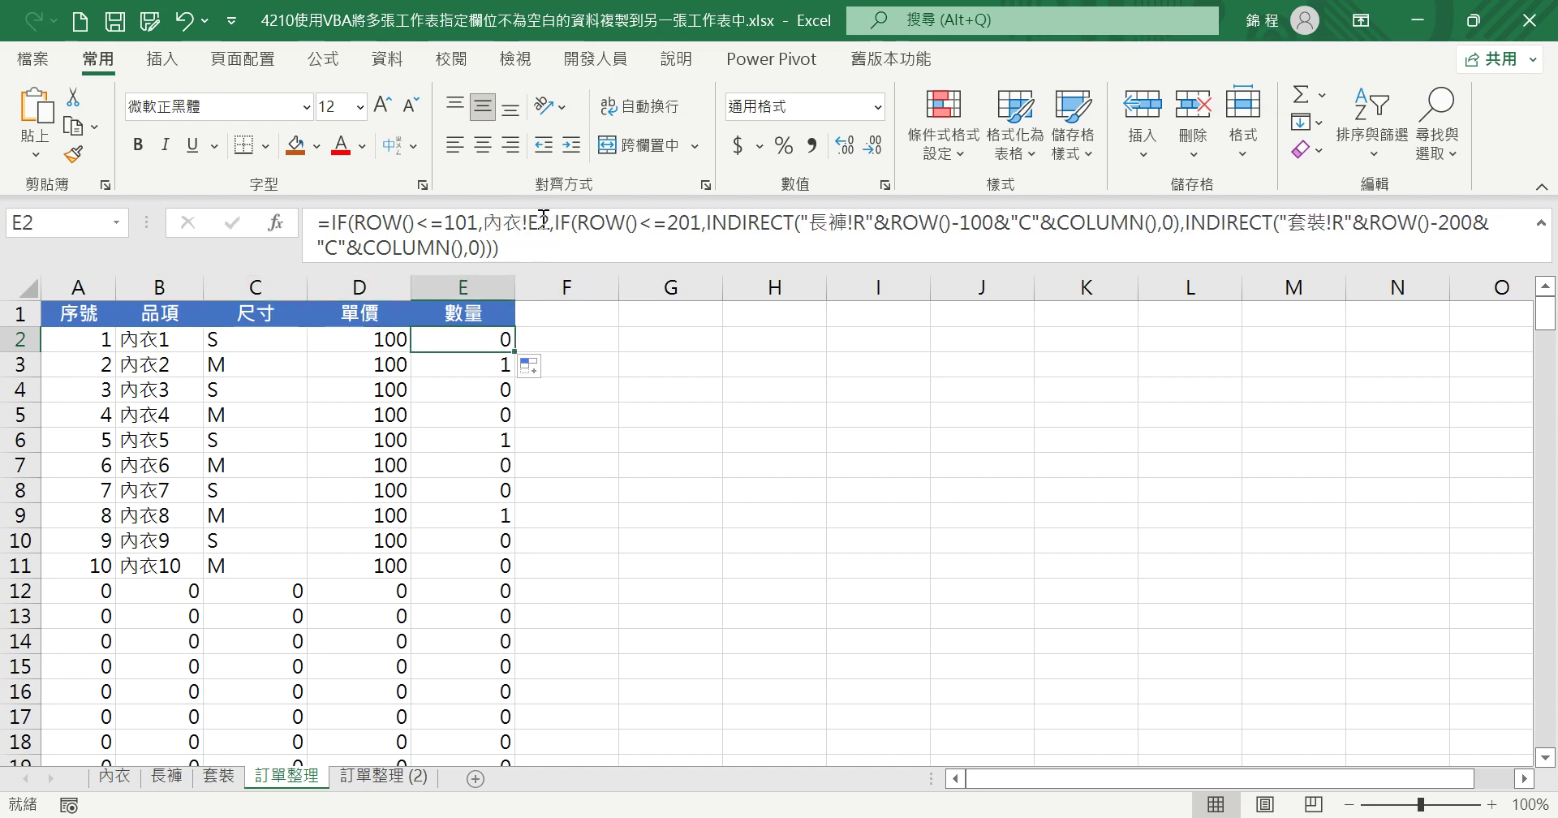
Fill the formulas in A2:E2 down through row 301 and review the filled rows back up to the header.
drag(104, 340, 505, 341)
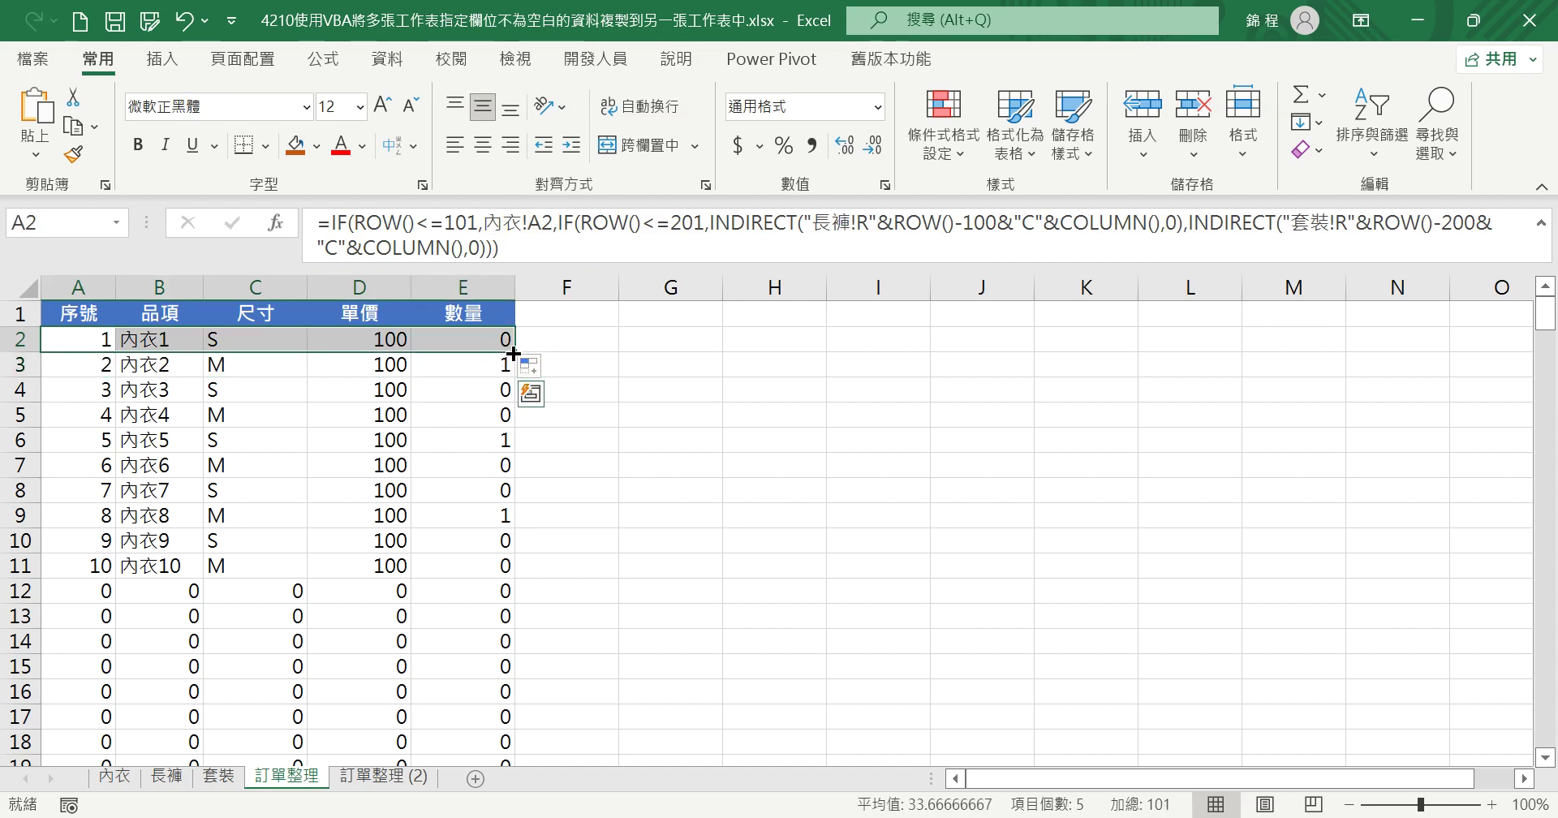
drag(513, 354, 499, 704)
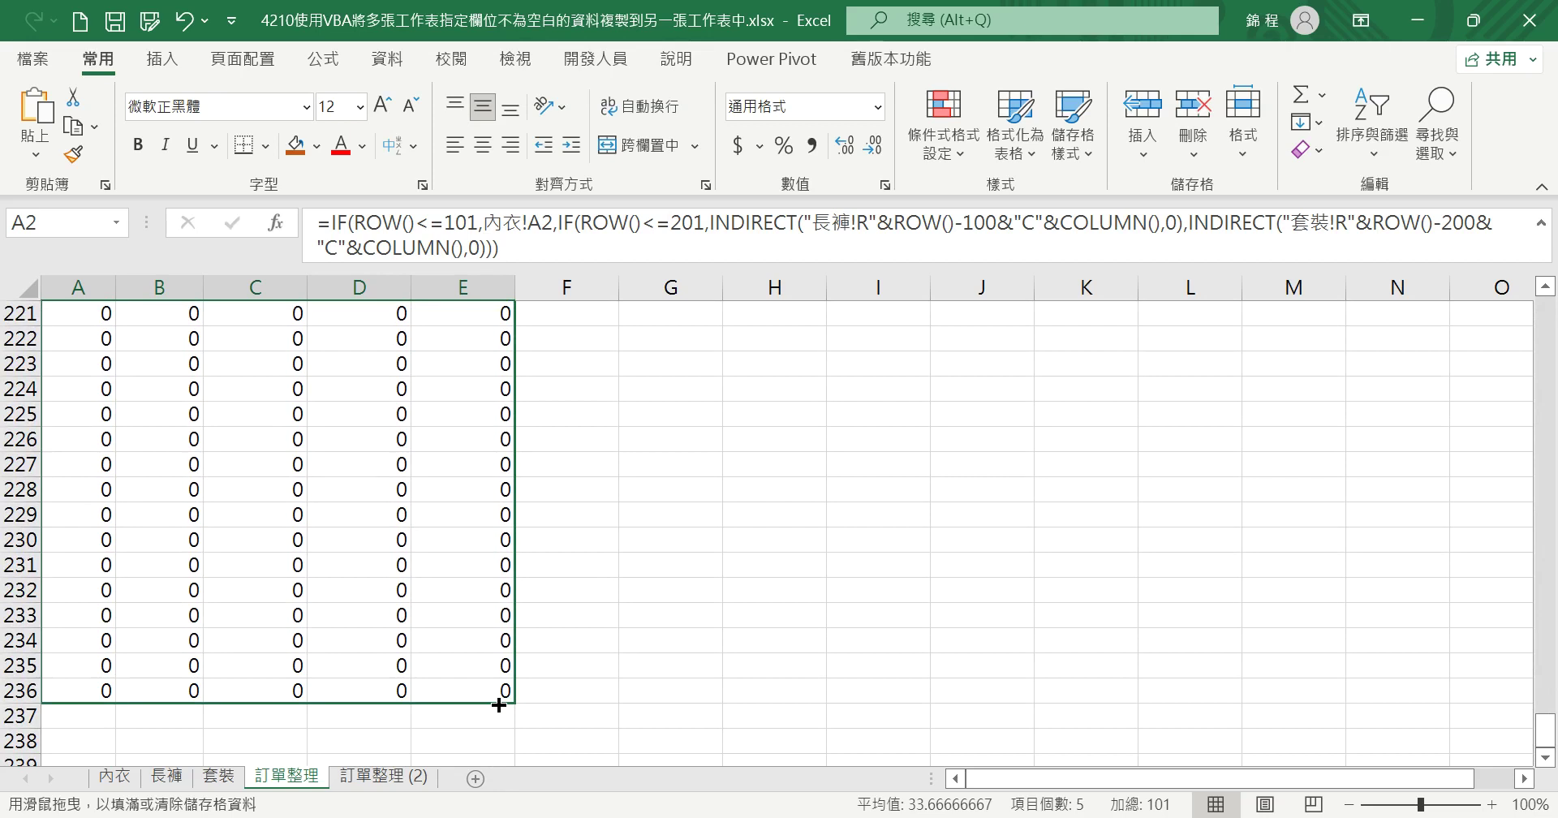
drag(502, 713, 523, 610)
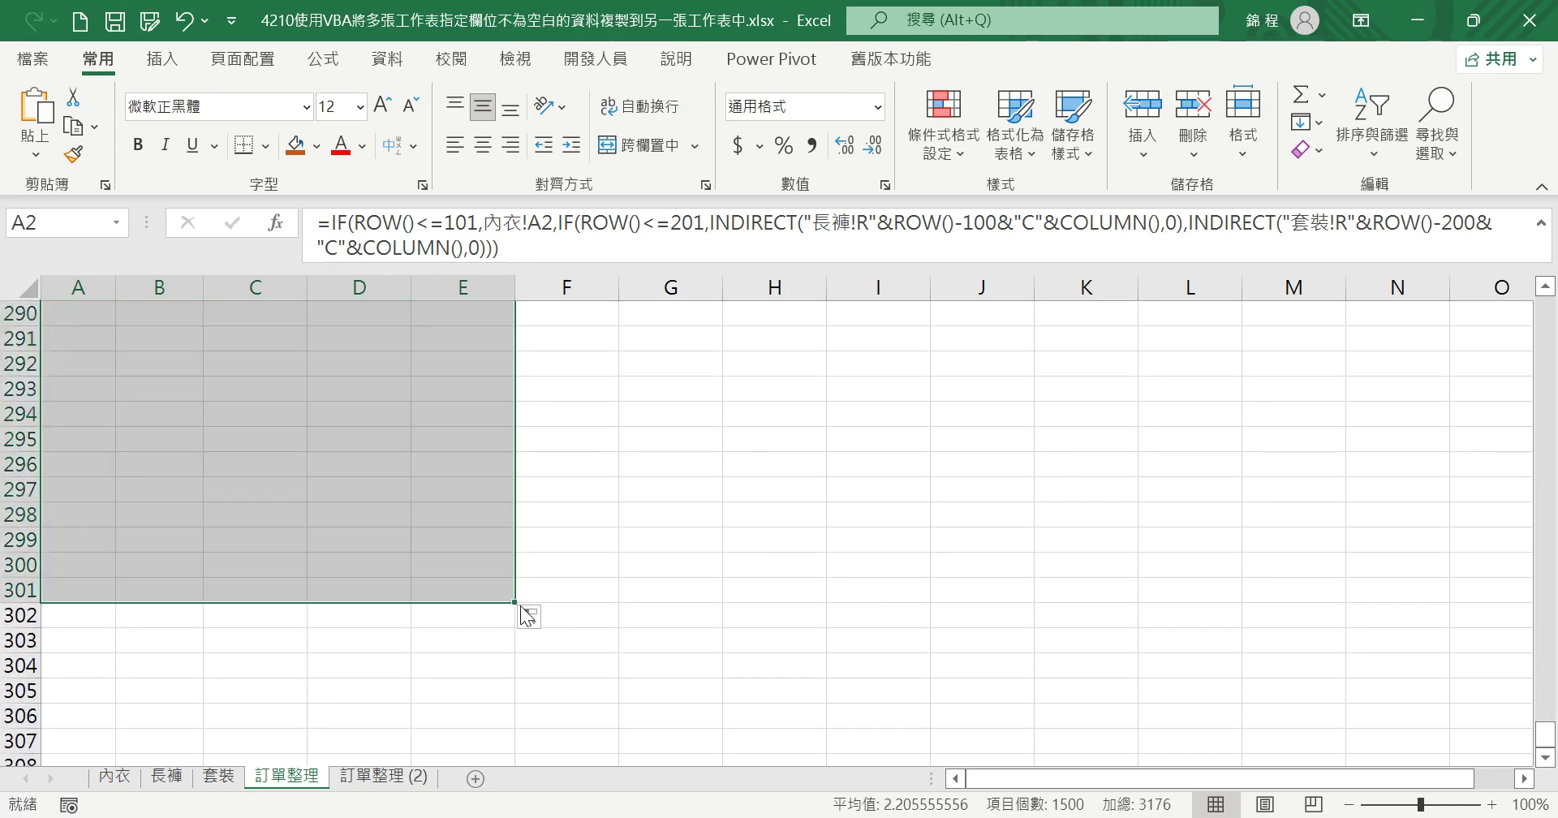
scroll(418, 410, up, 20)
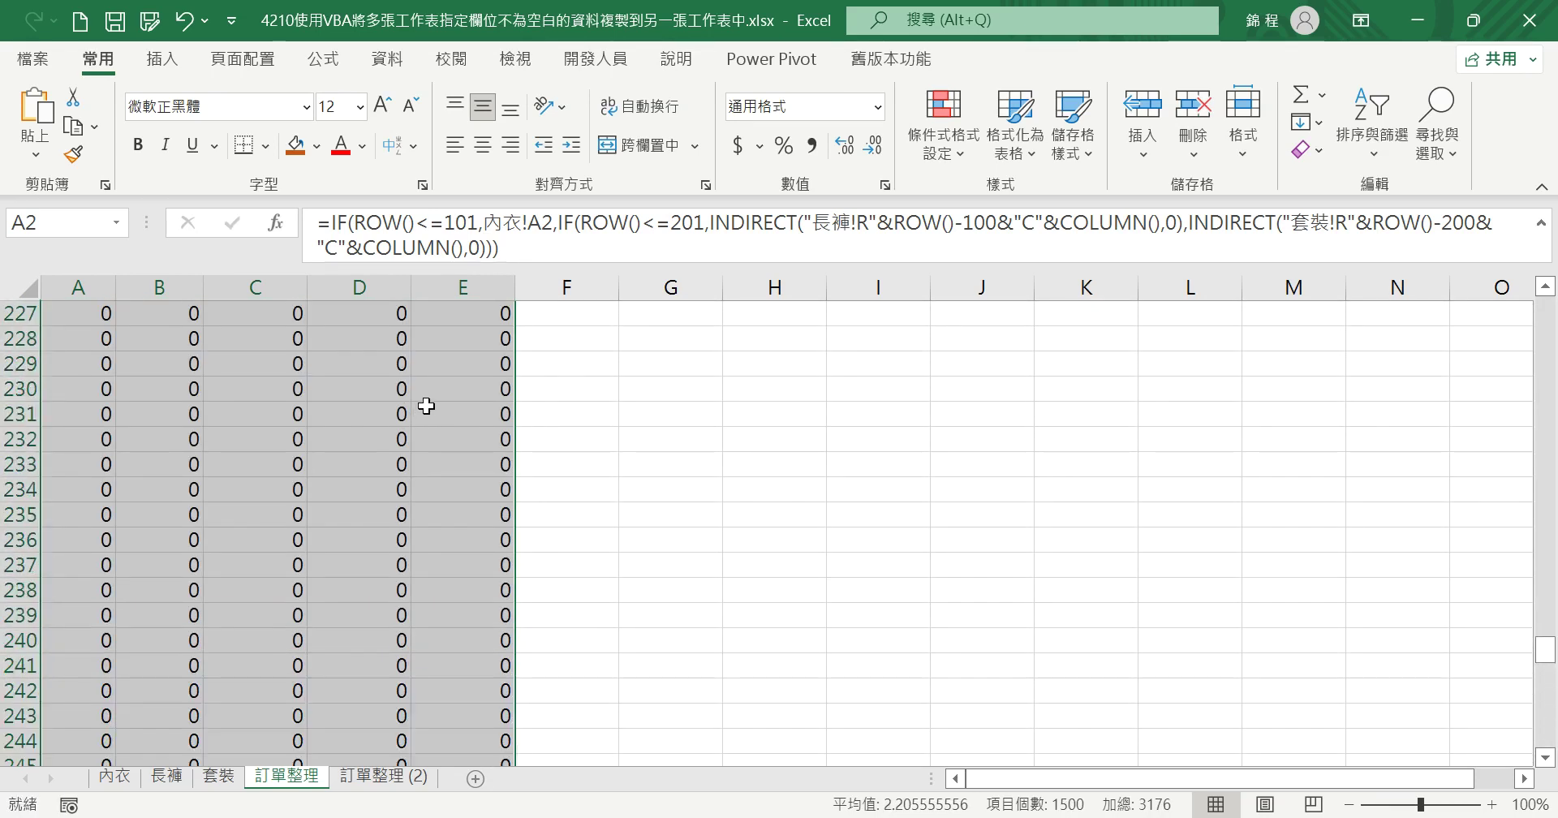
scroll(427, 406, up, 3)
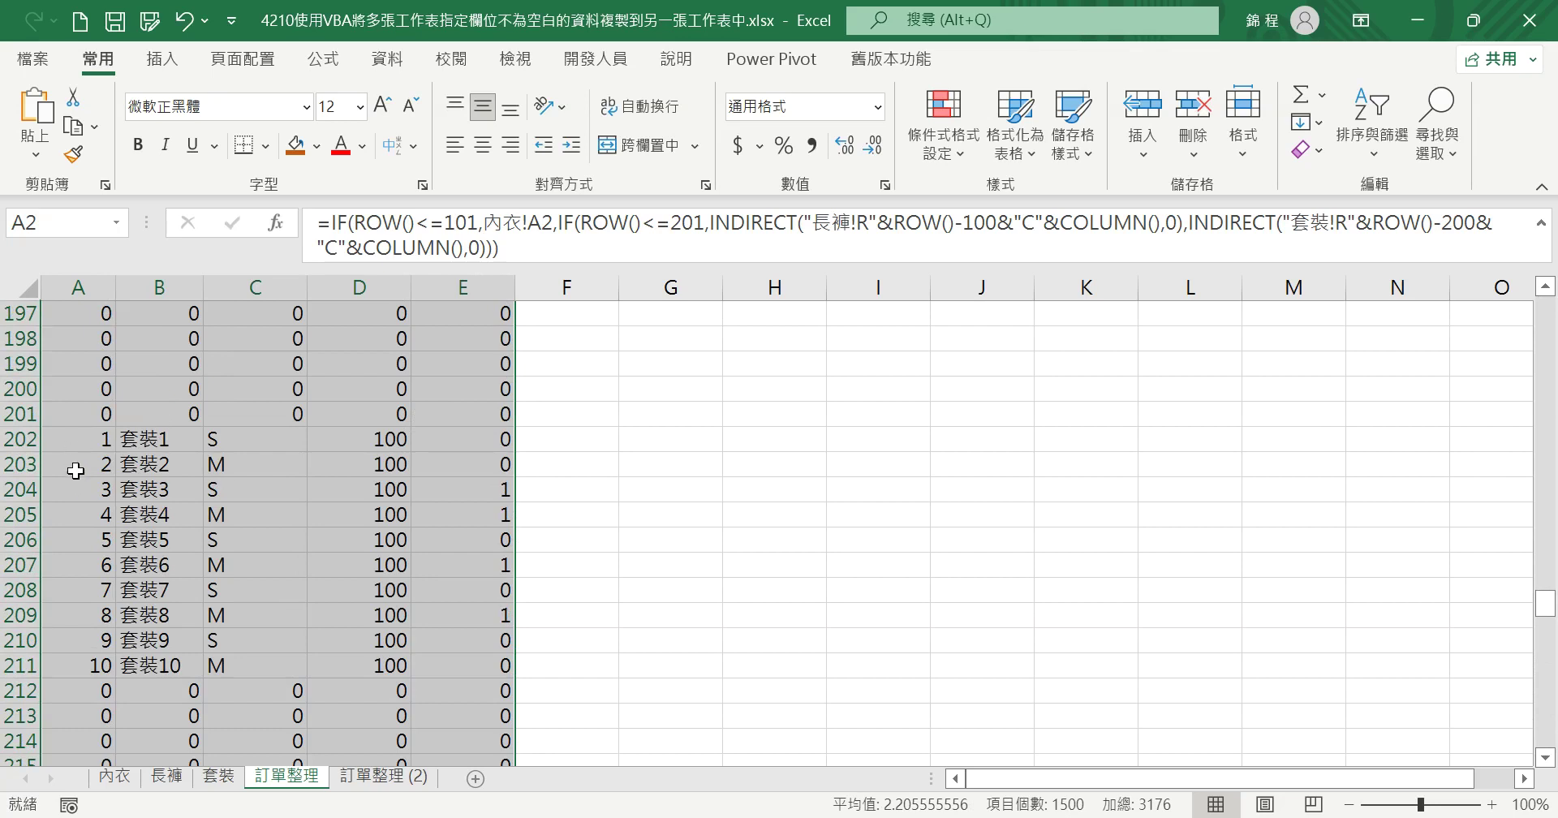
scroll(324, 407, up, 20)
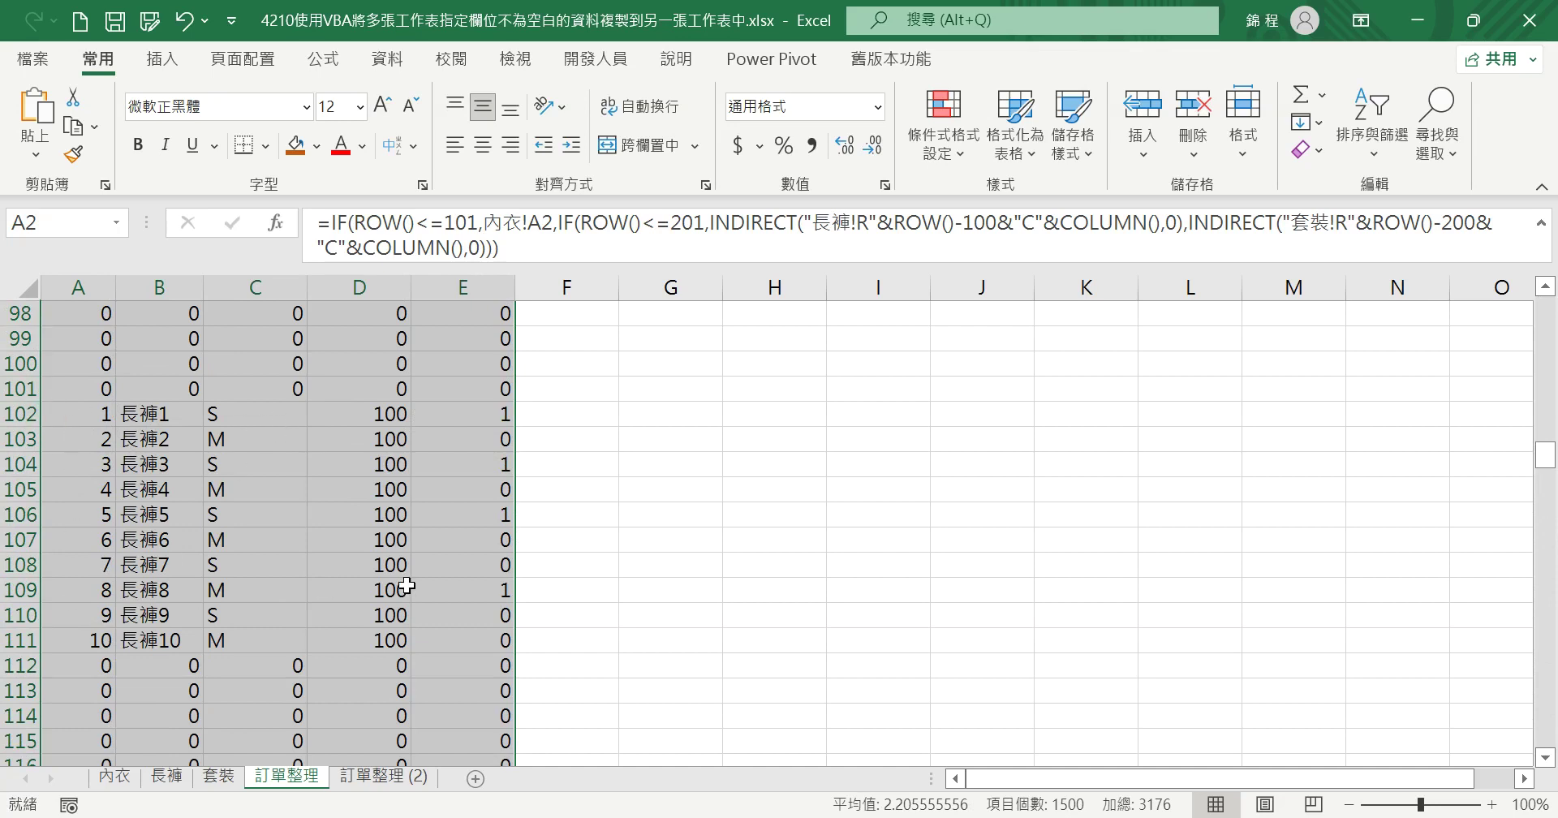
scroll(332, 416, up, 3)
scroll(332, 417, up, 20)
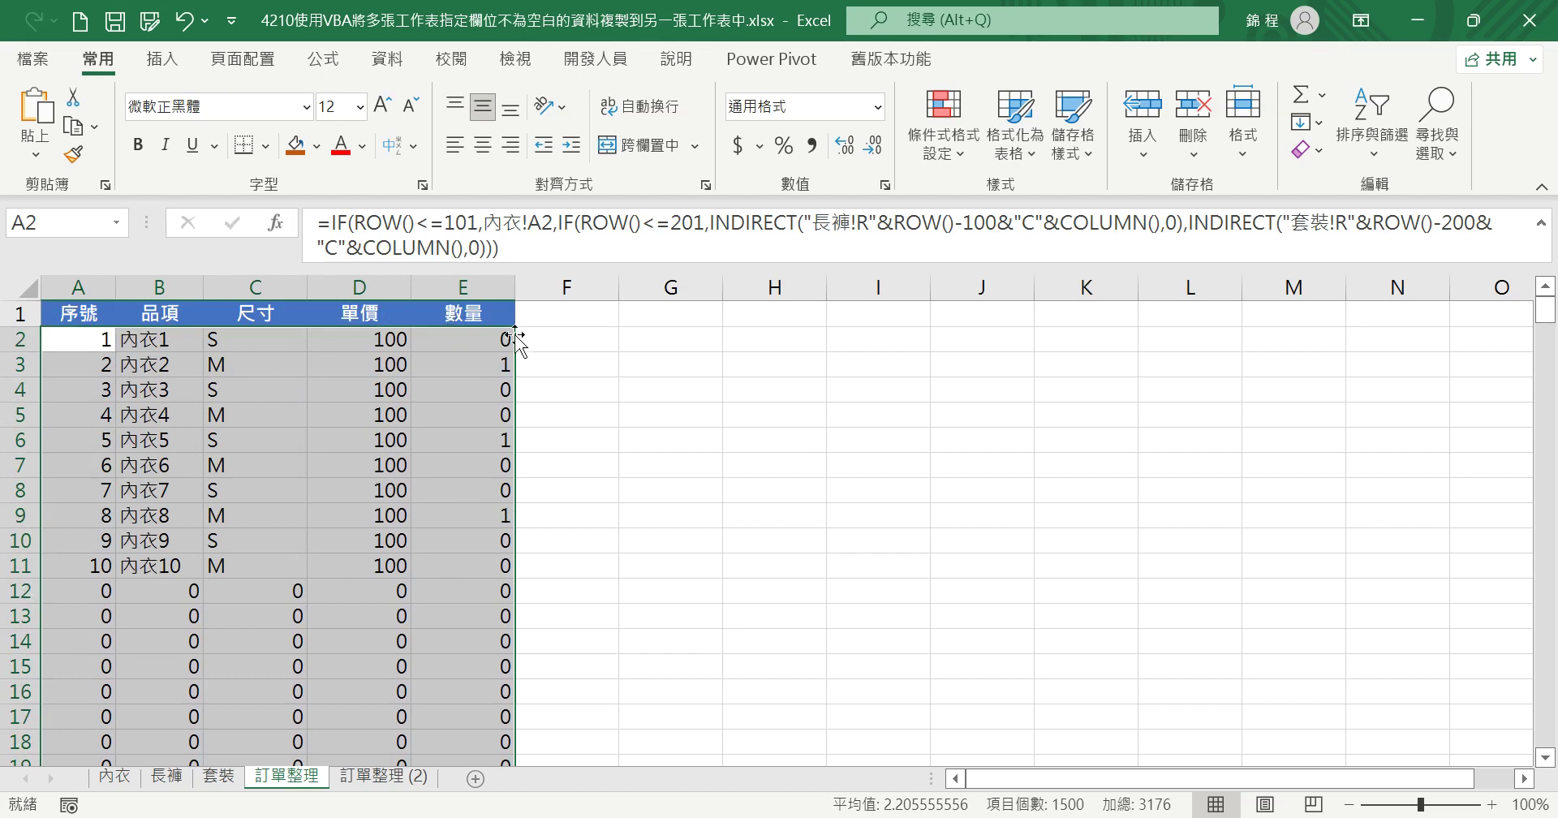
click(399, 63)
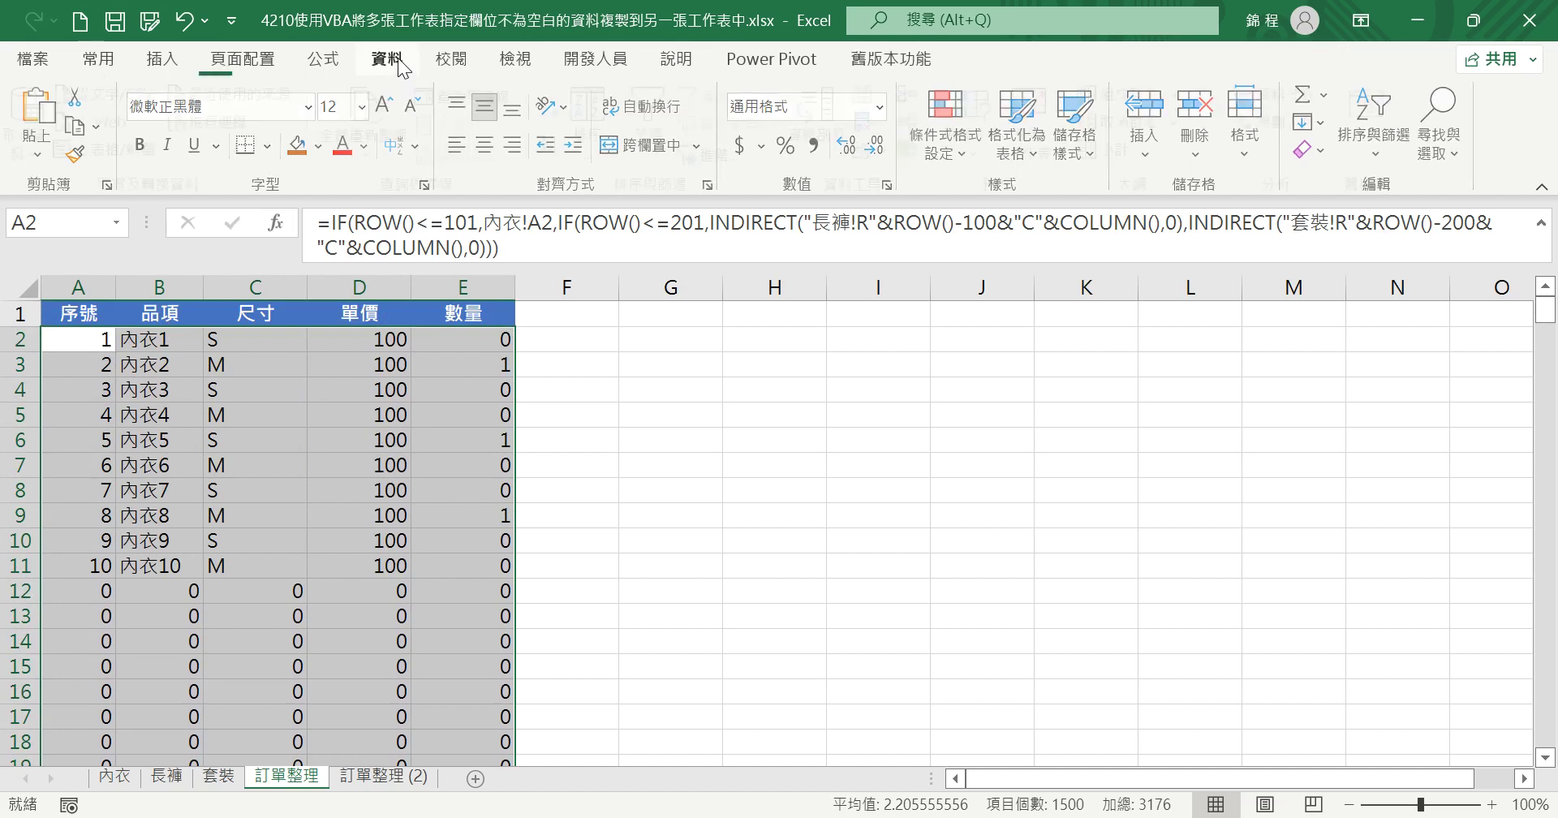
click(658, 122)
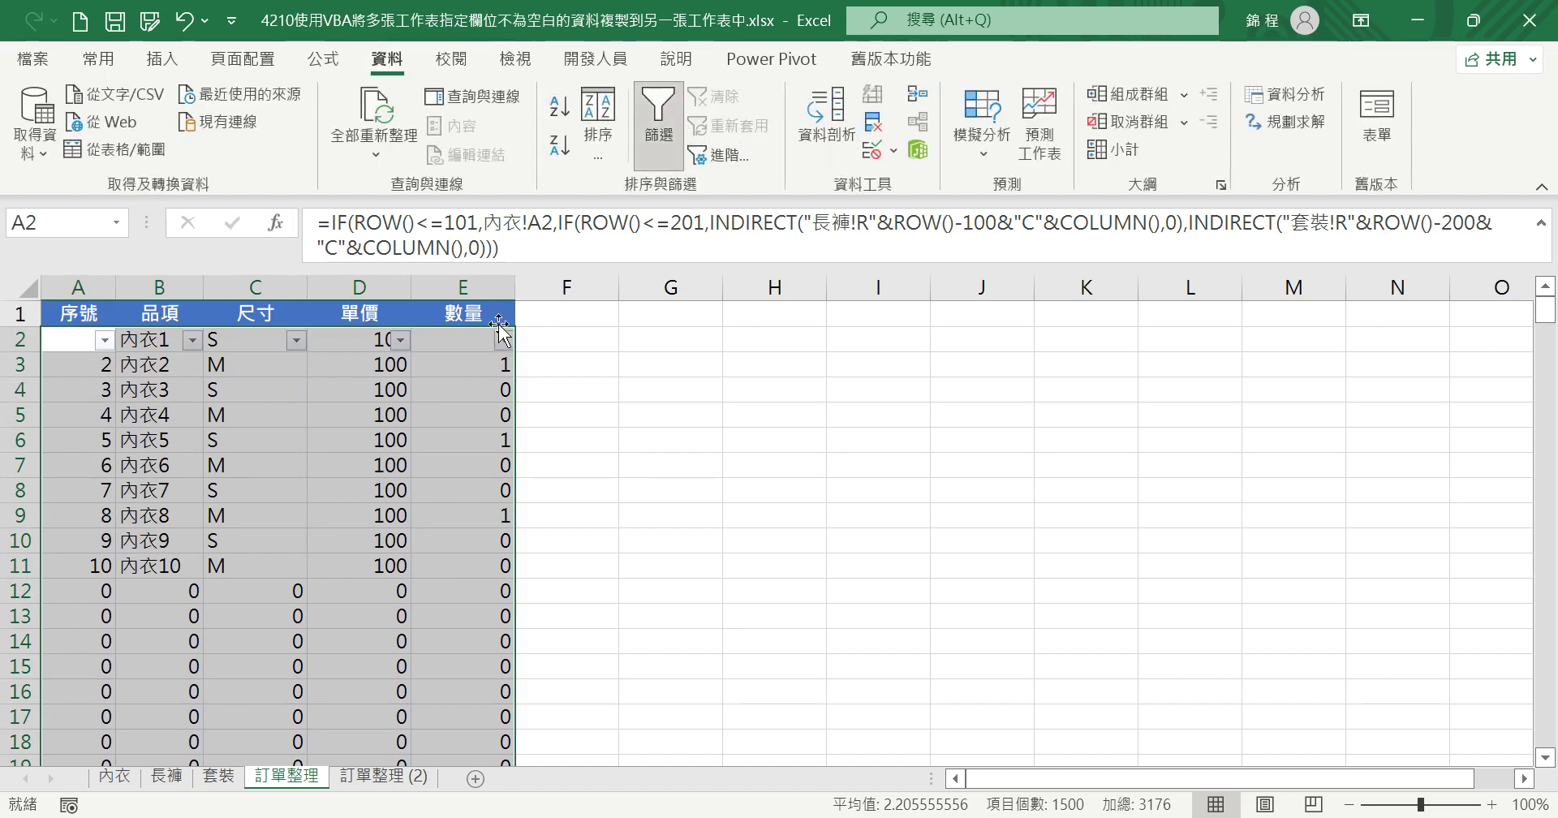
click(183, 31)
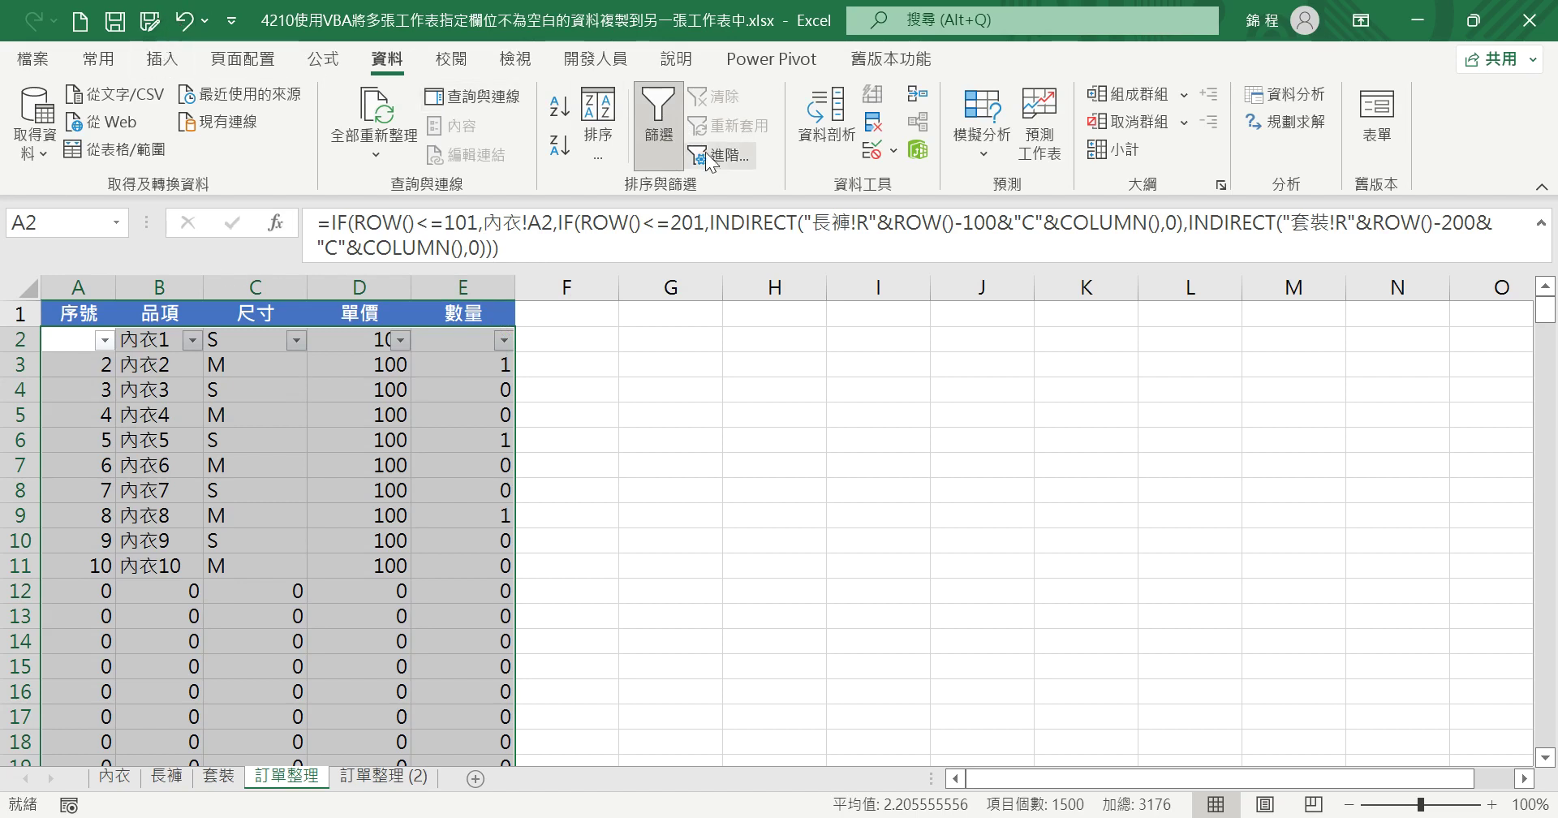
Add filters to the header row of the order table and filter the 數量 column to exclude 0.
click(310, 367)
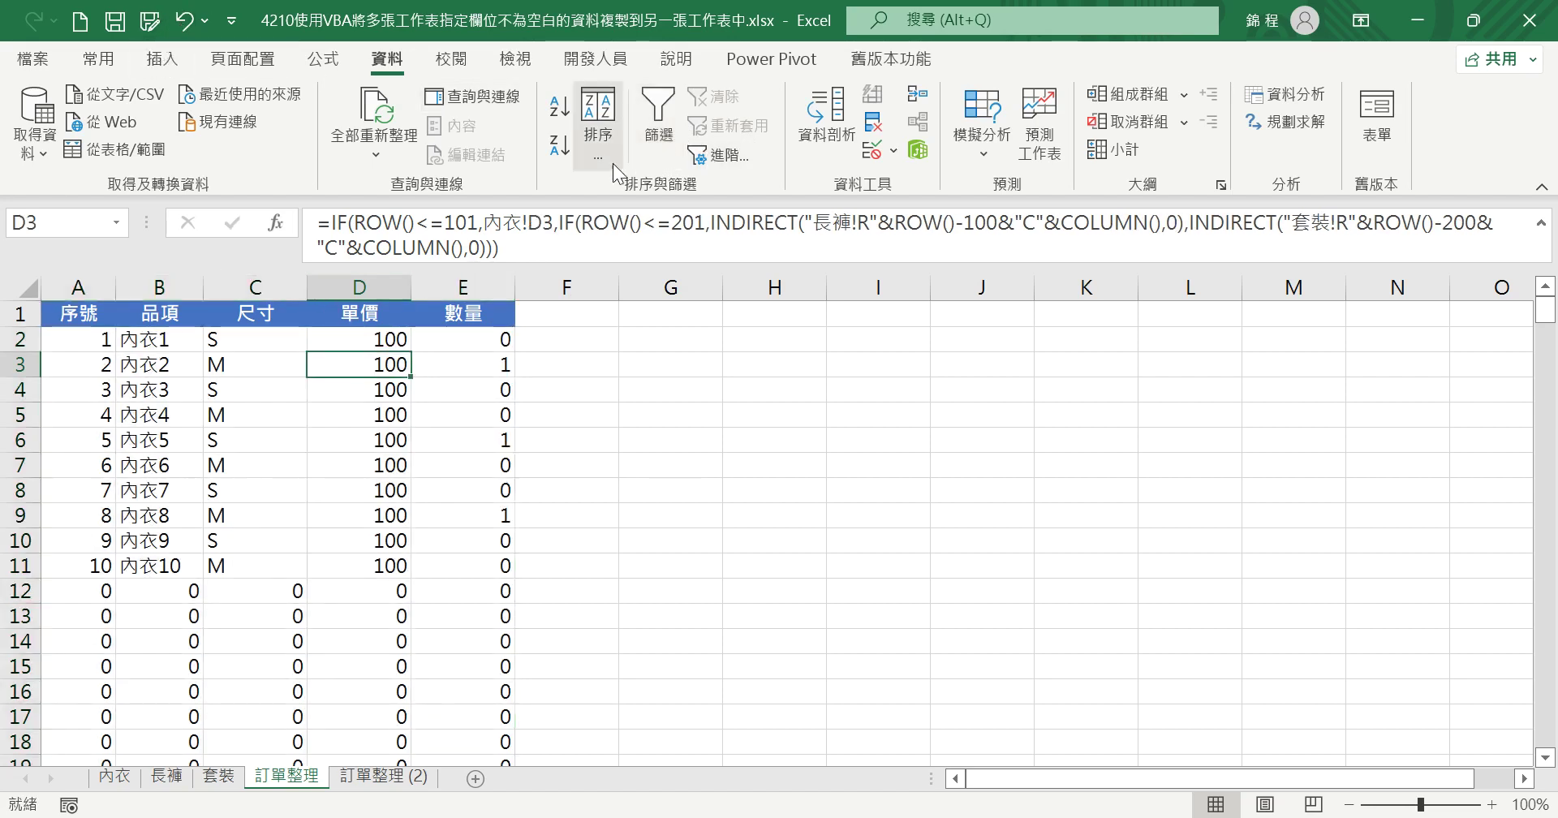
click(658, 122)
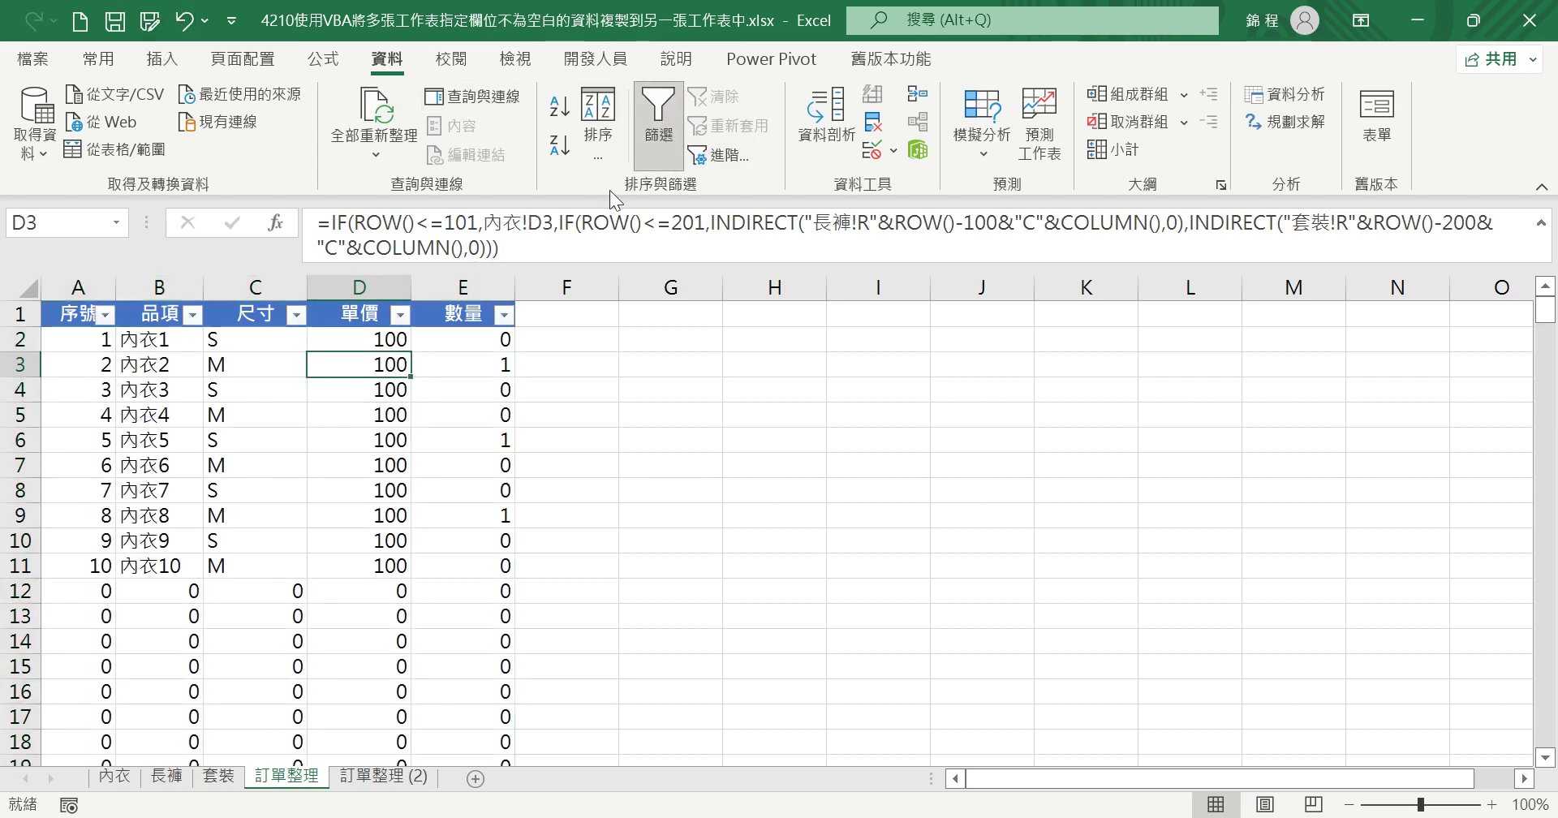
click(504, 315)
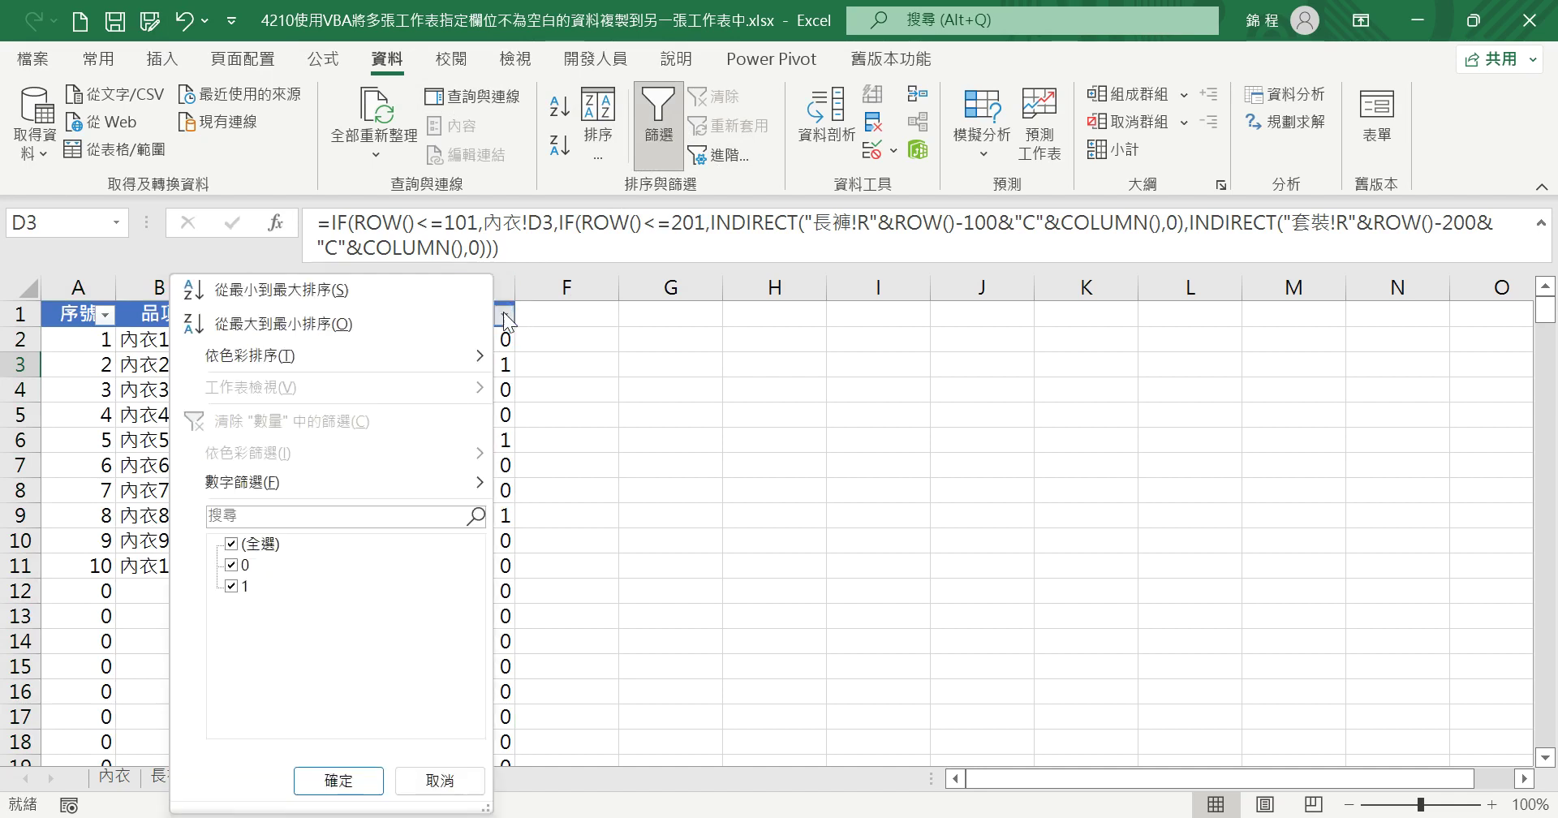
click(232, 566)
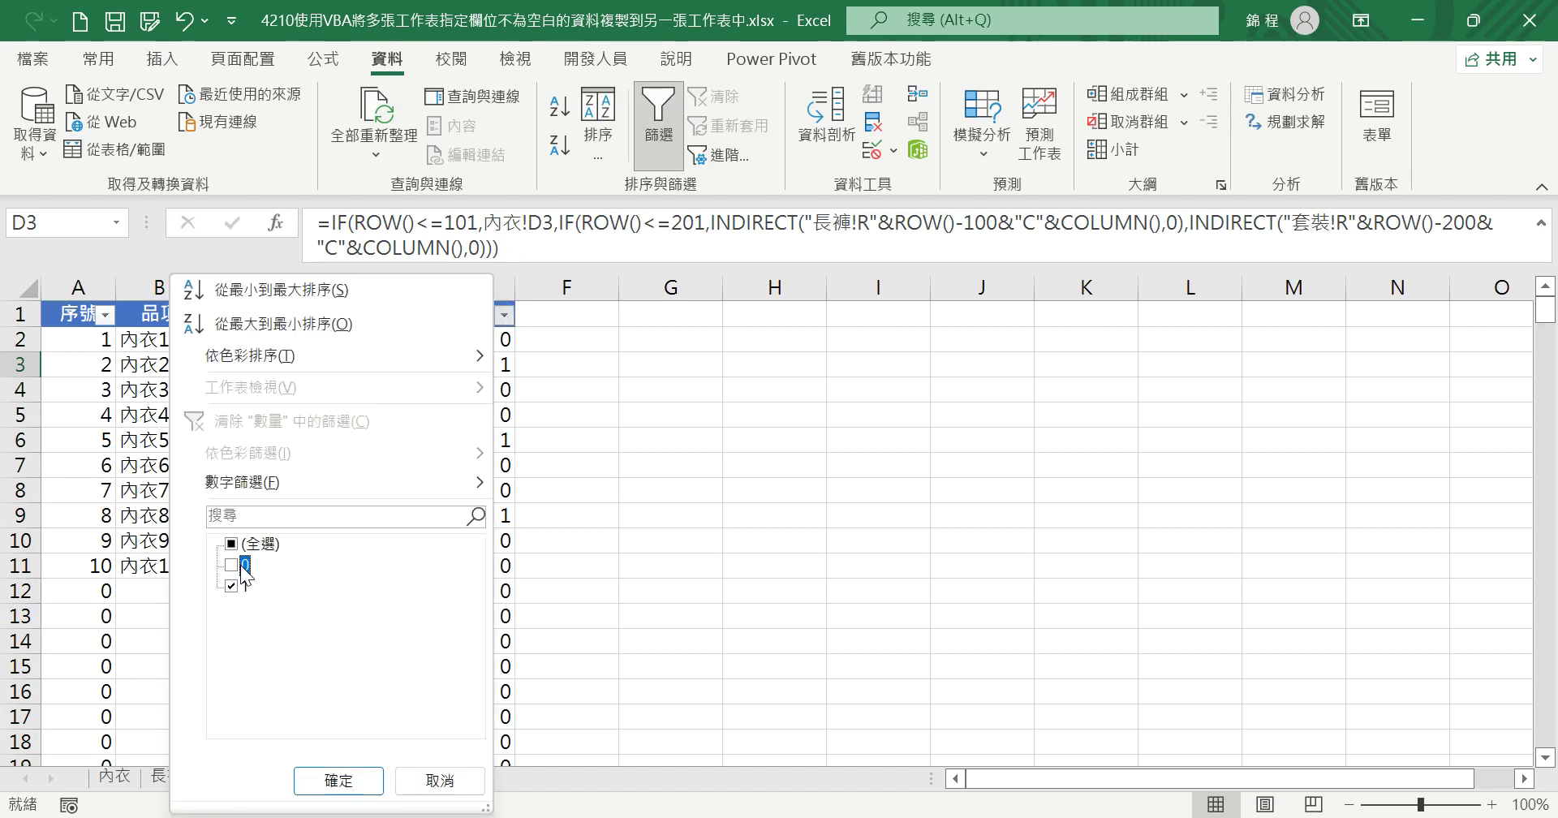
click(339, 780)
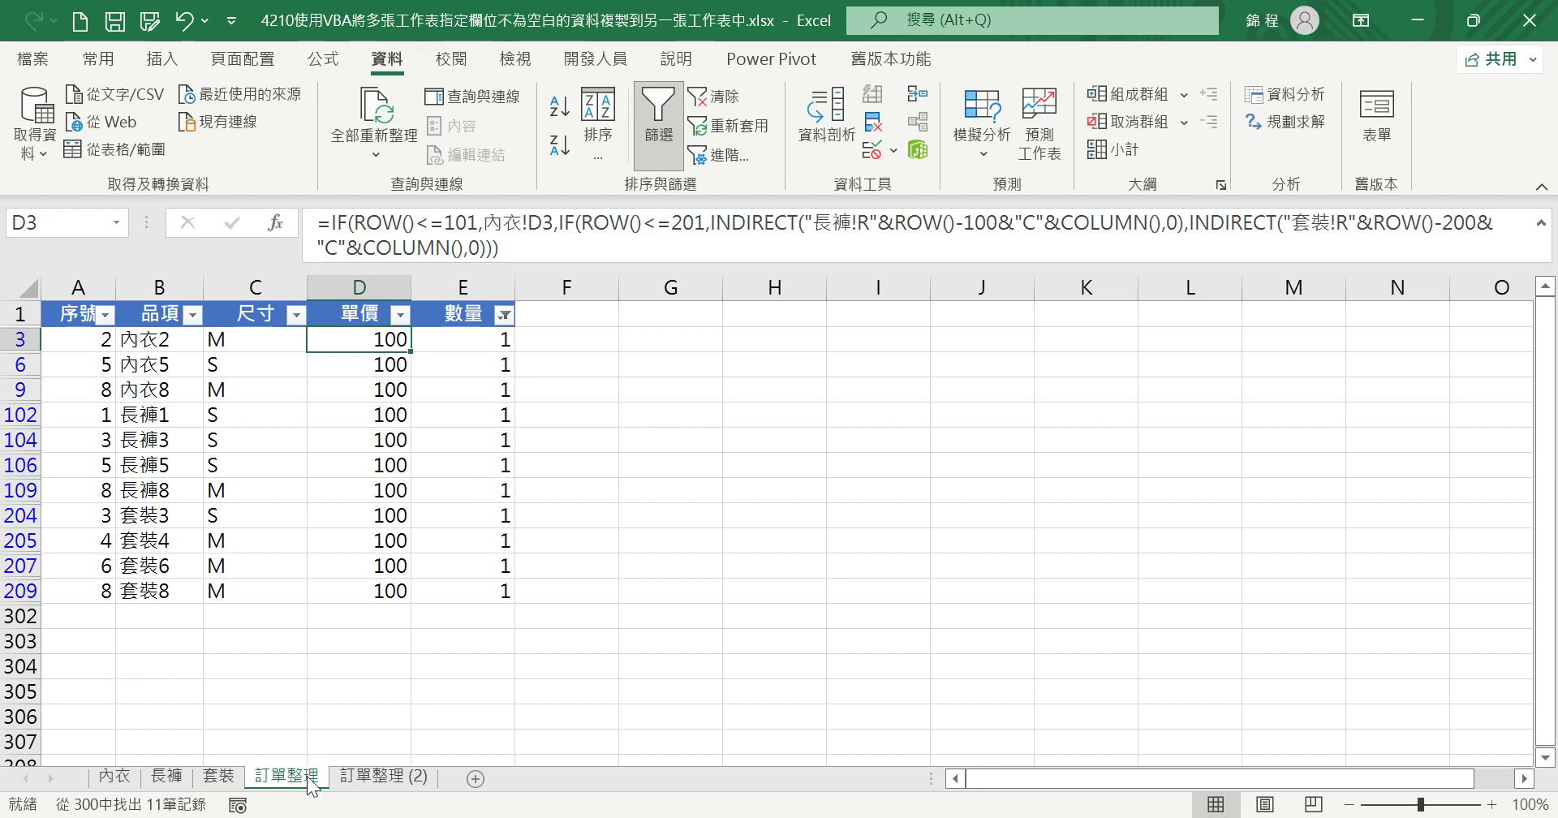
Duplicate the filtered 訂單整理 sheet and place the copy directly after the original.
drag(309, 780, 347, 791)
drag(346, 791, 349, 787)
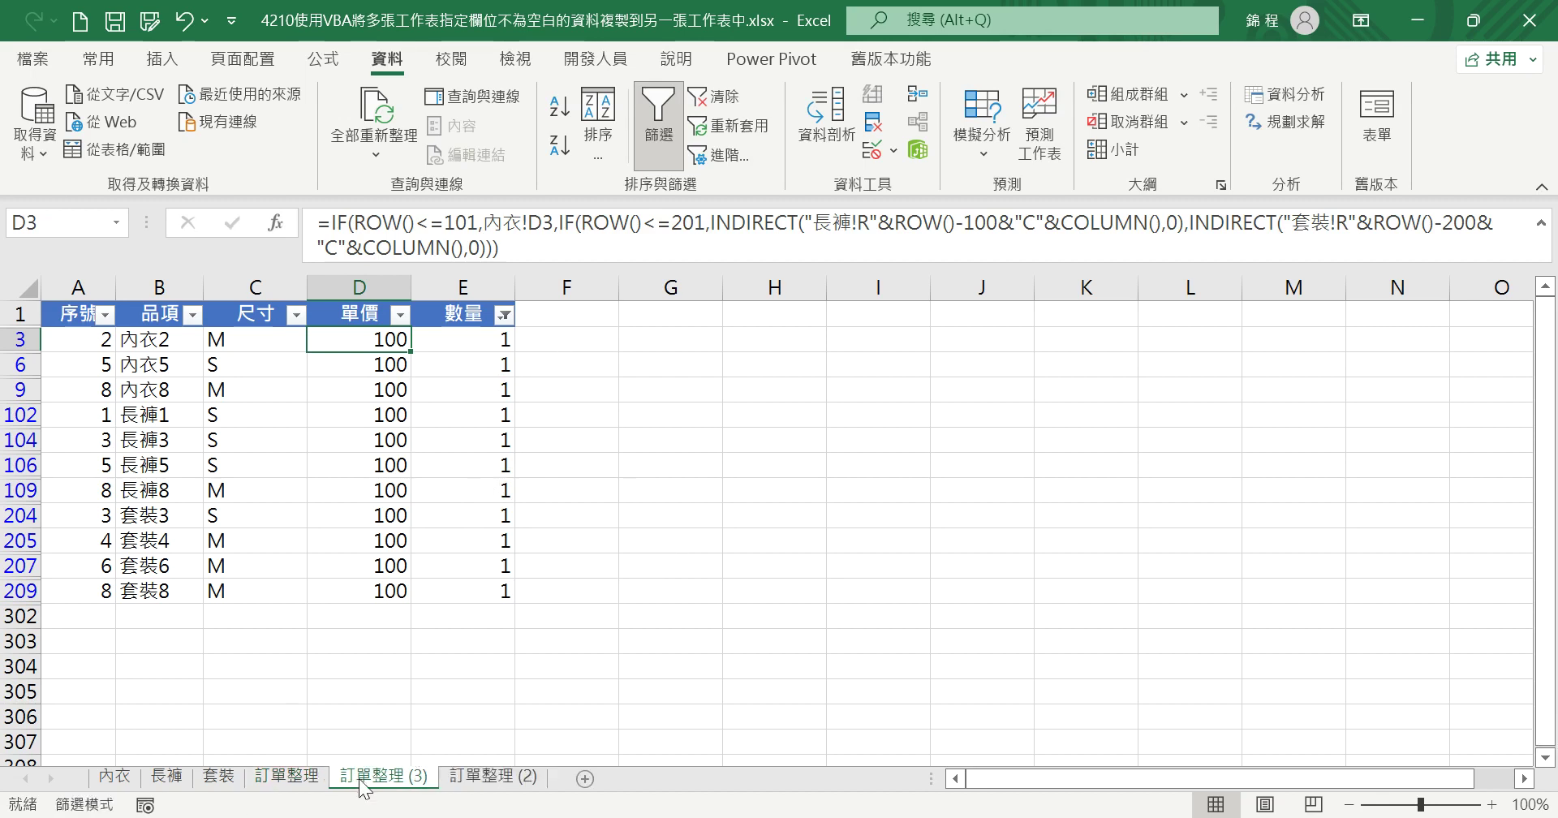
Include 0 in the 數量 column filter of the 訂單整理 (3) sheet so all rows show.
click(504, 314)
click(232, 568)
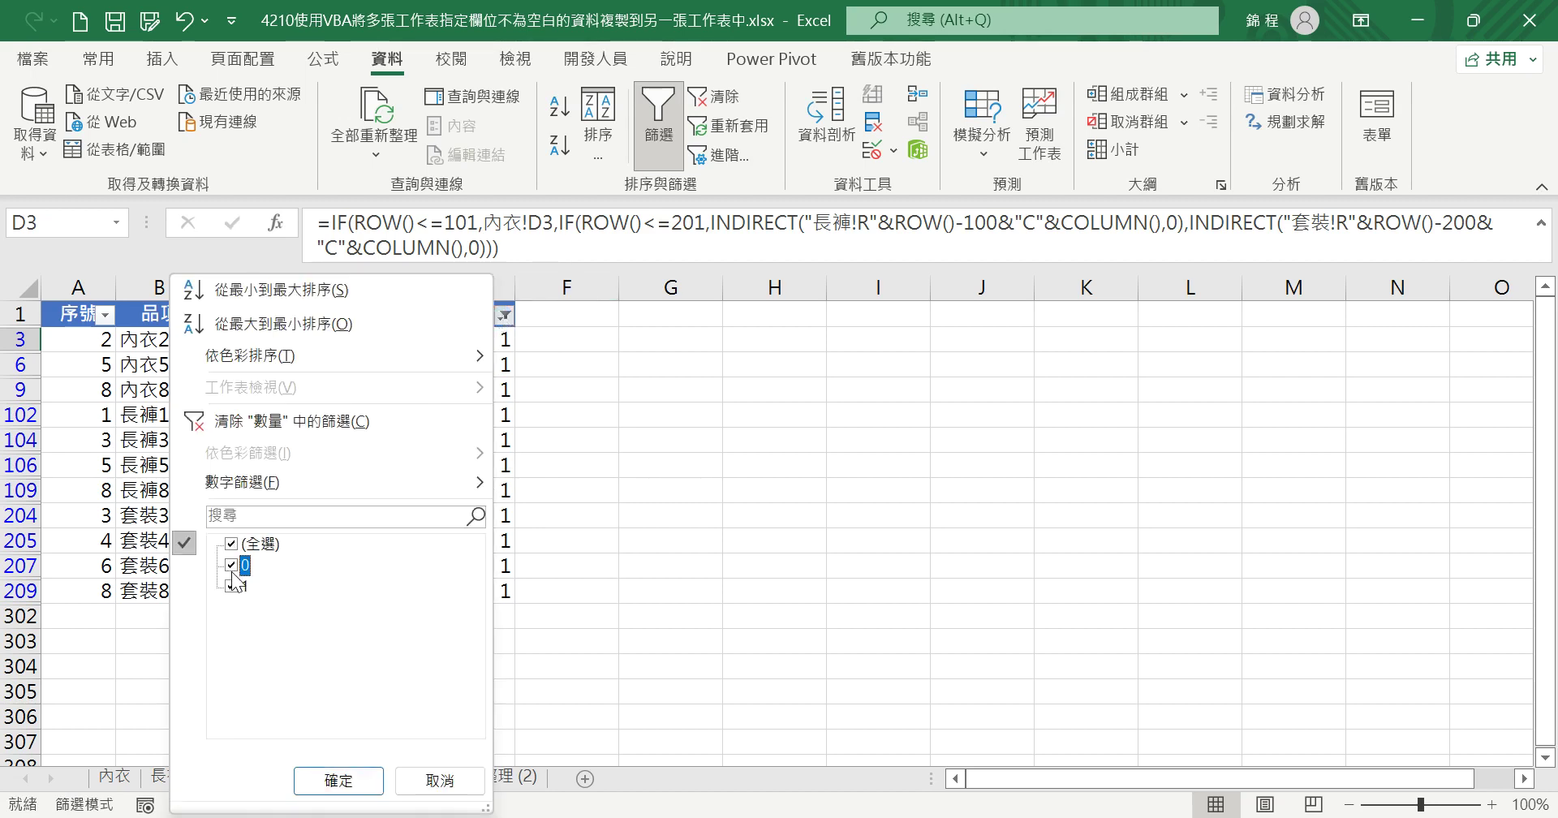
click(340, 779)
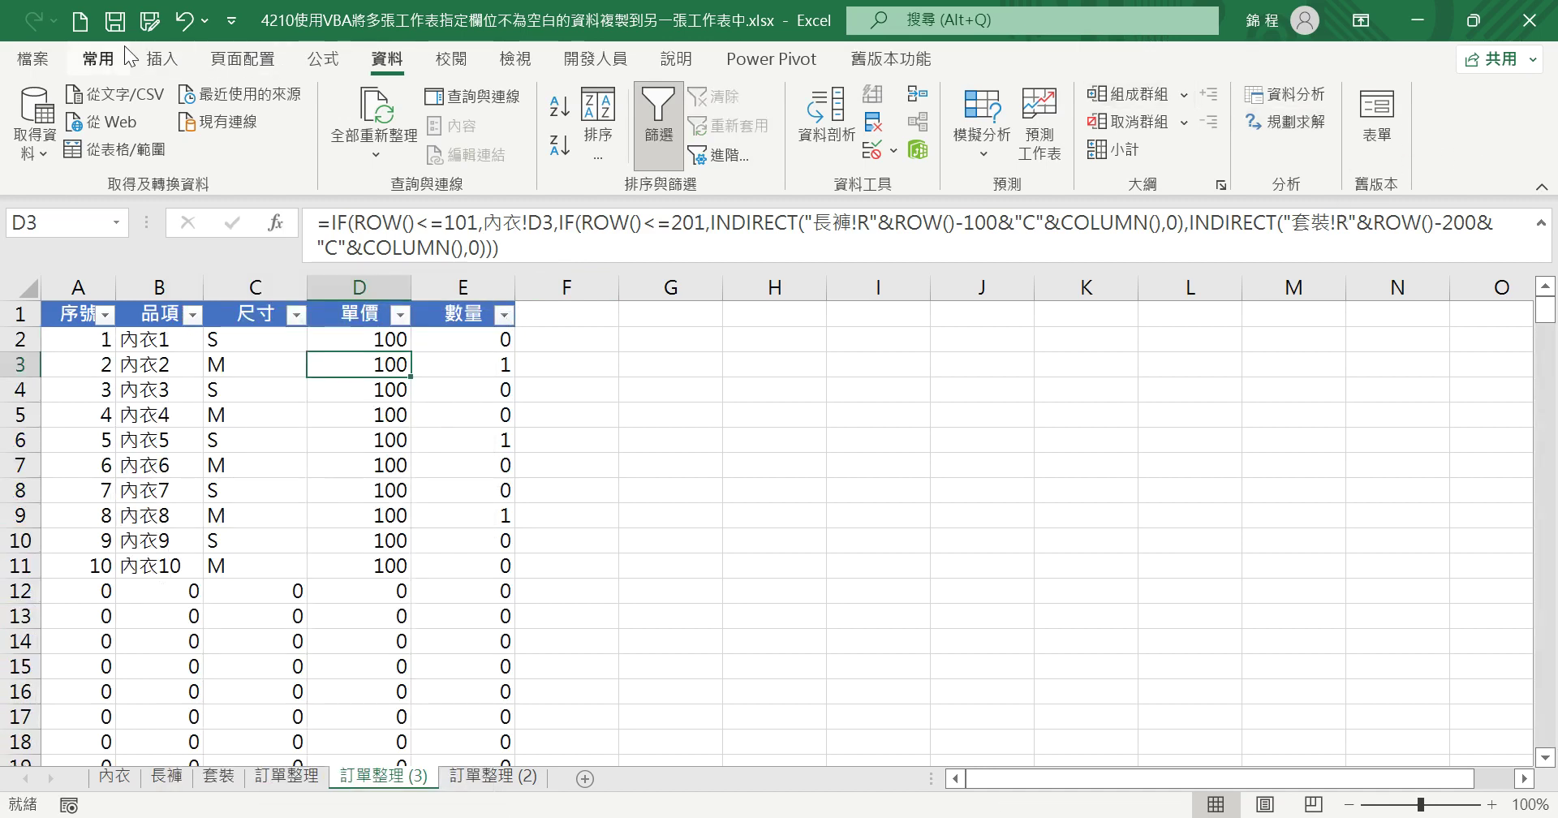
Search the sheet's formulas for all cells whose entire content matches 0, and check the content of E2.
click(102, 57)
click(1438, 121)
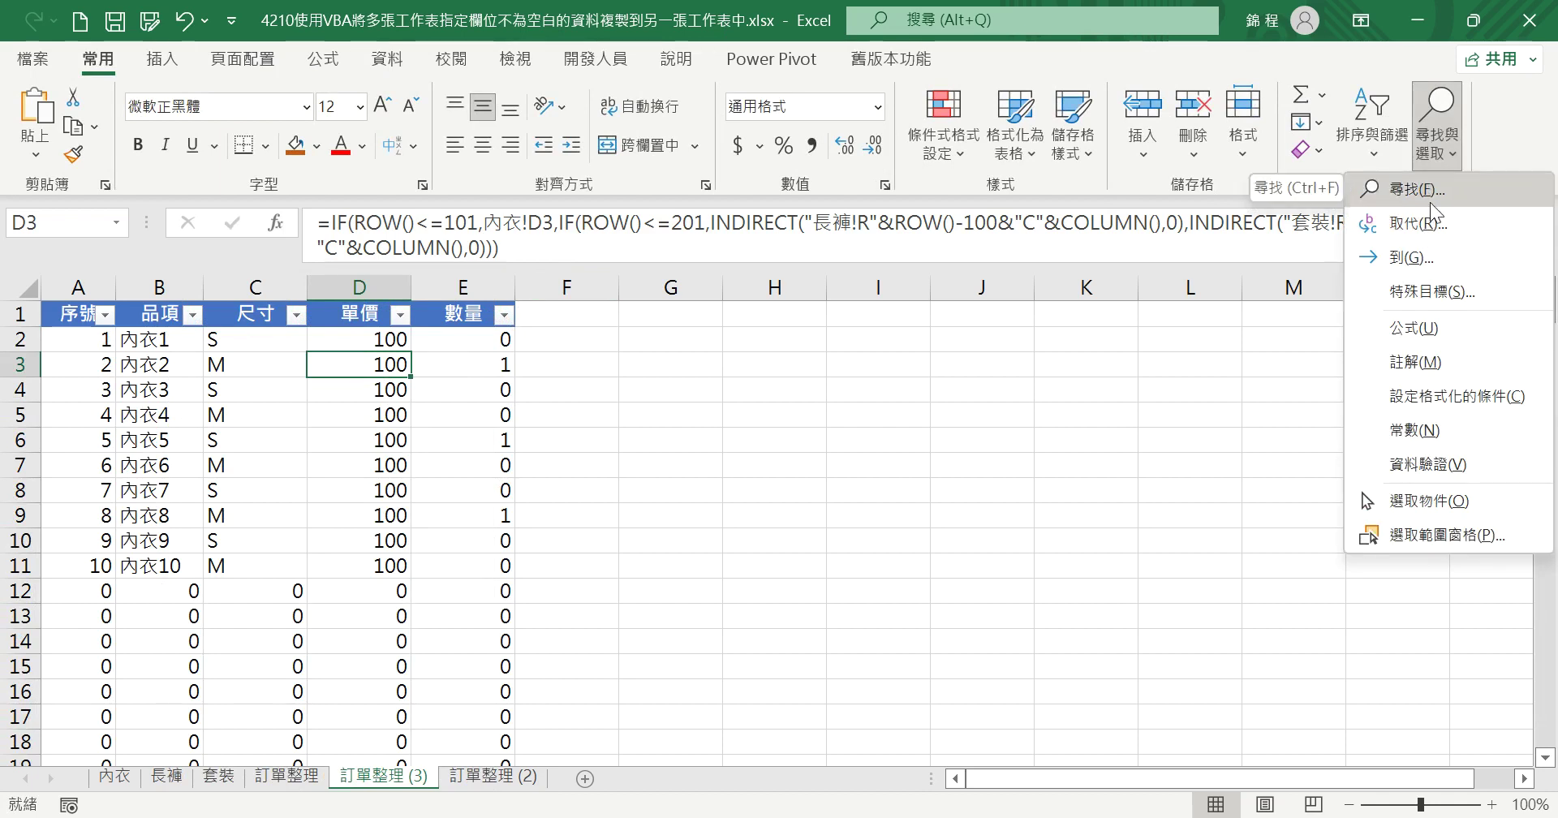
click(1430, 202)
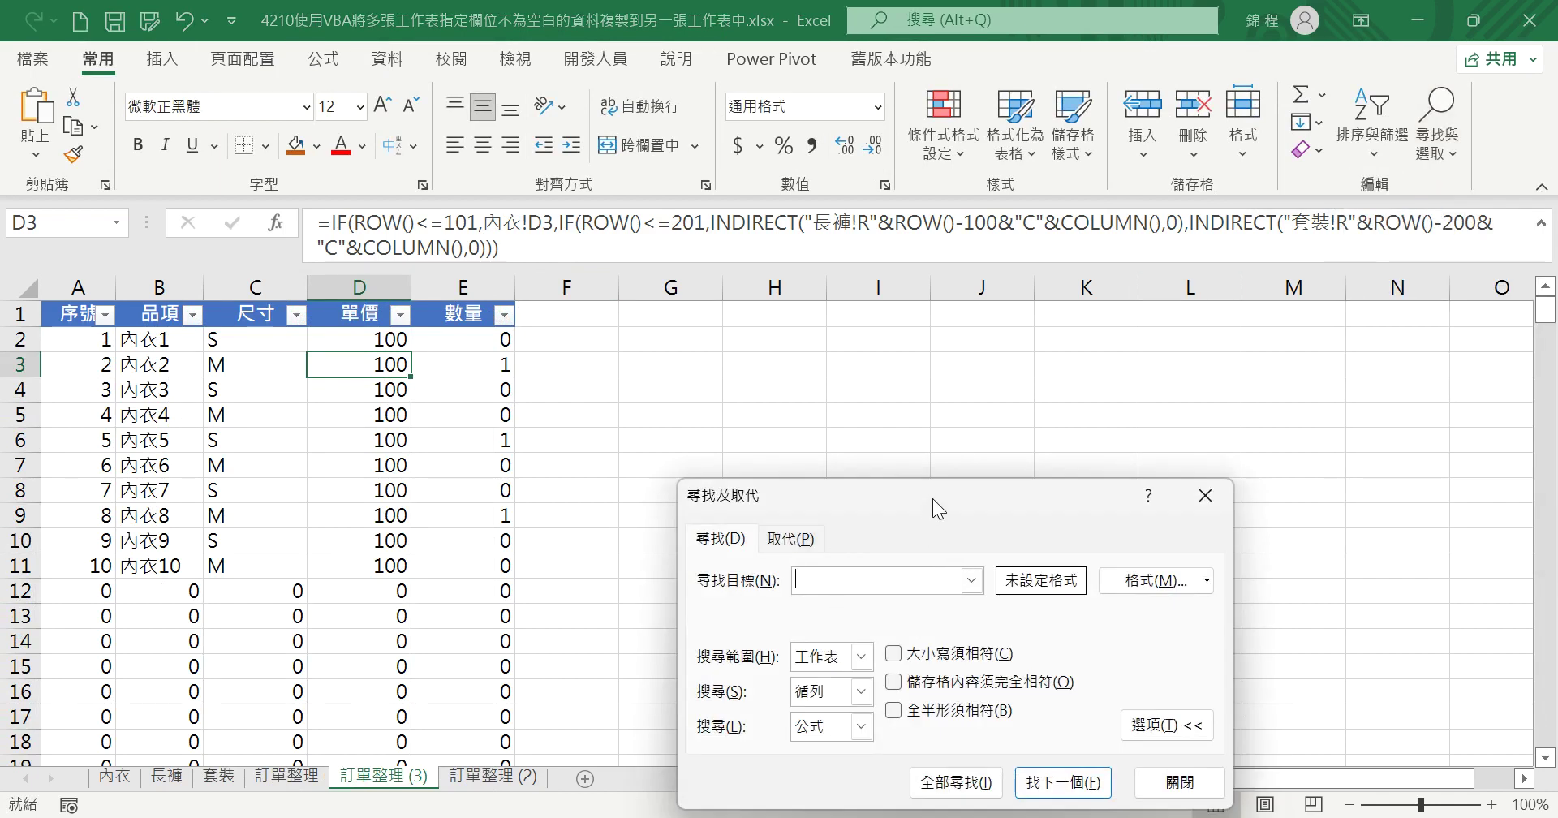
drag(932, 498, 884, 348)
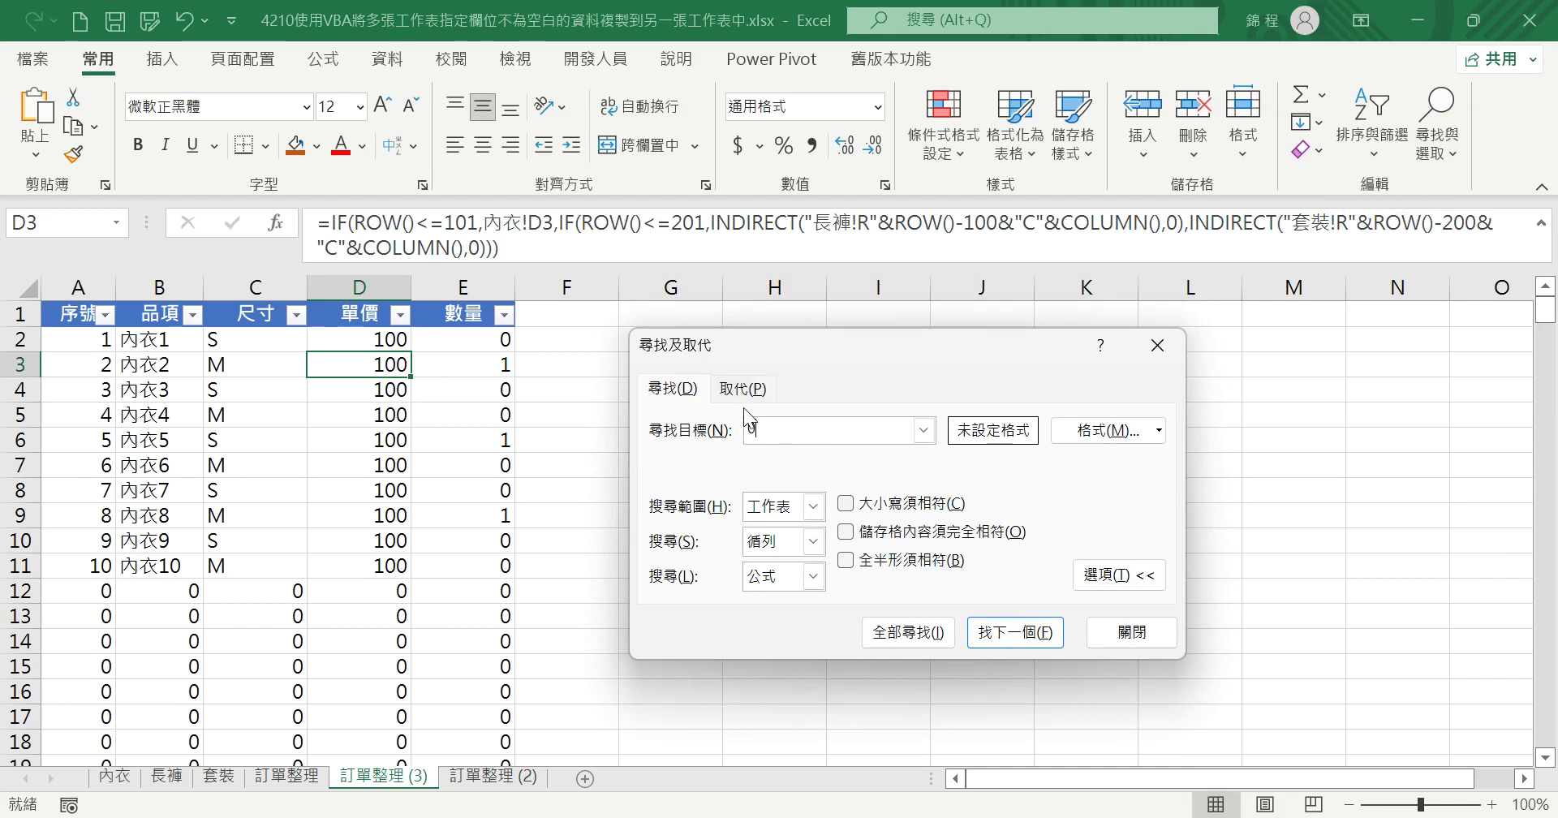
click(934, 533)
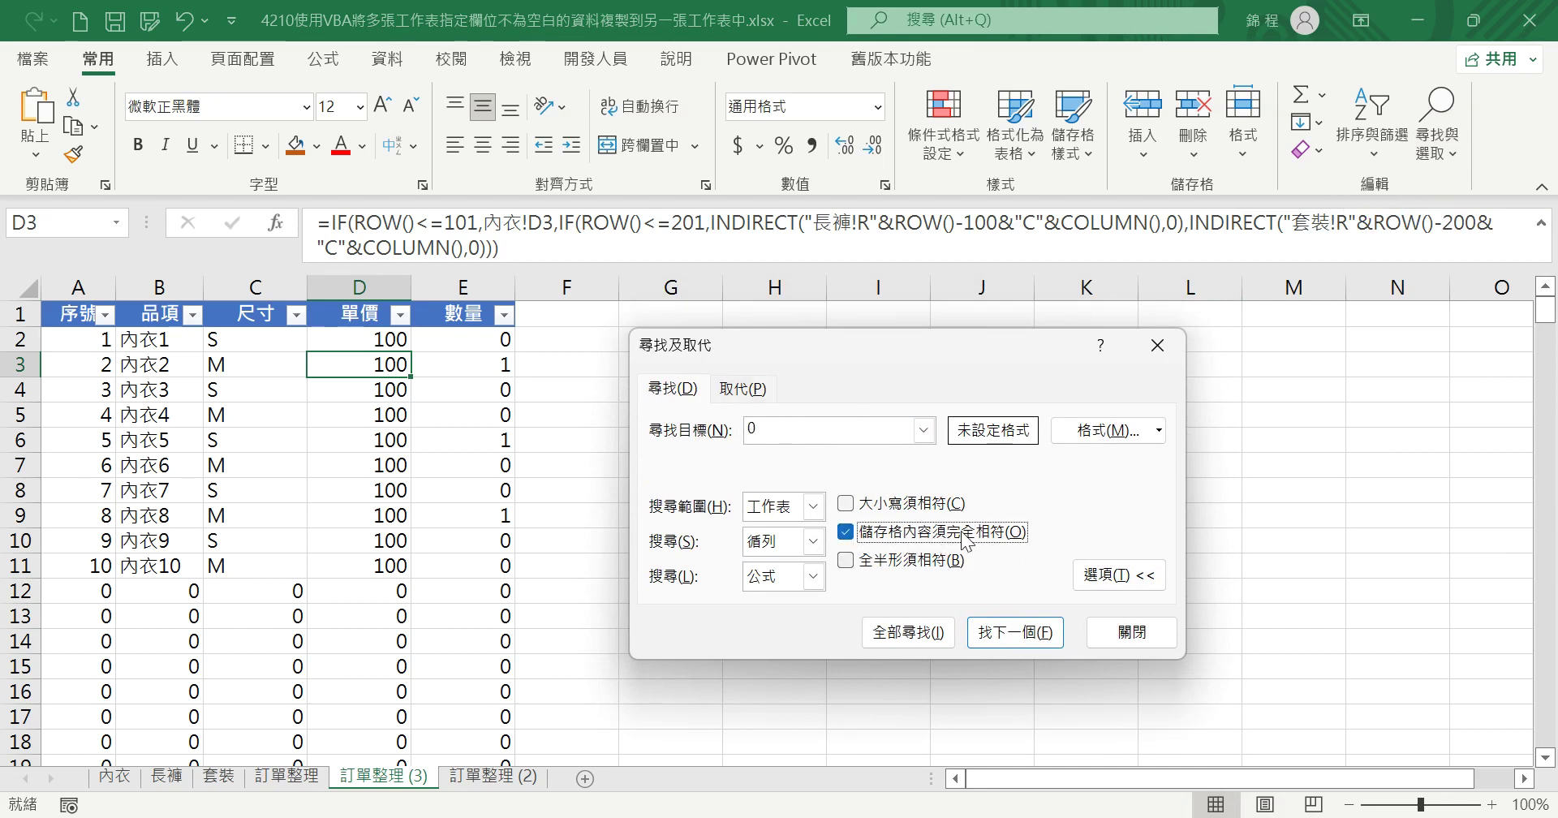
click(907, 632)
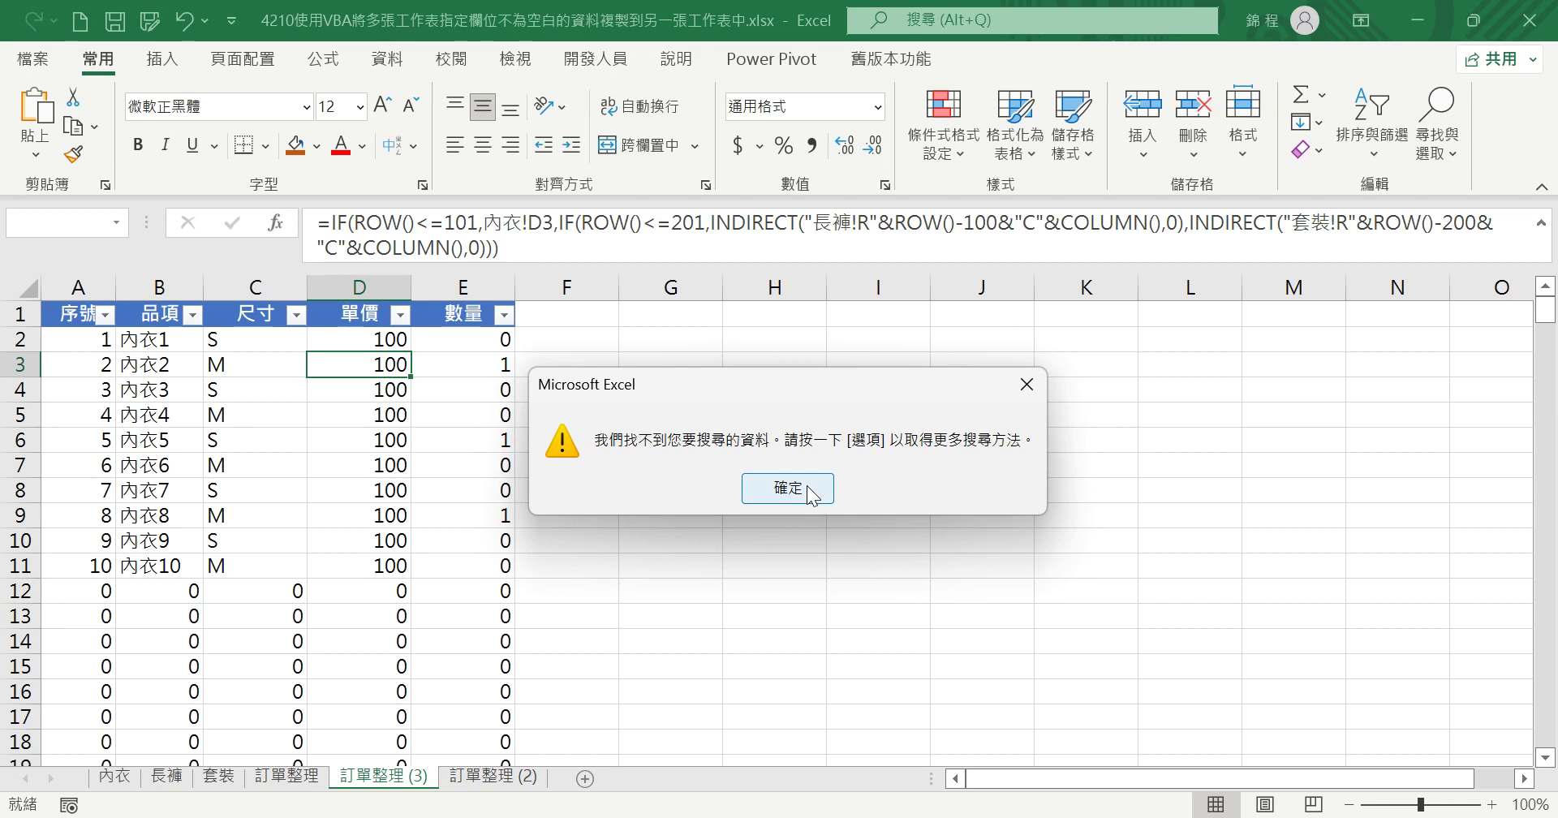
click(809, 495)
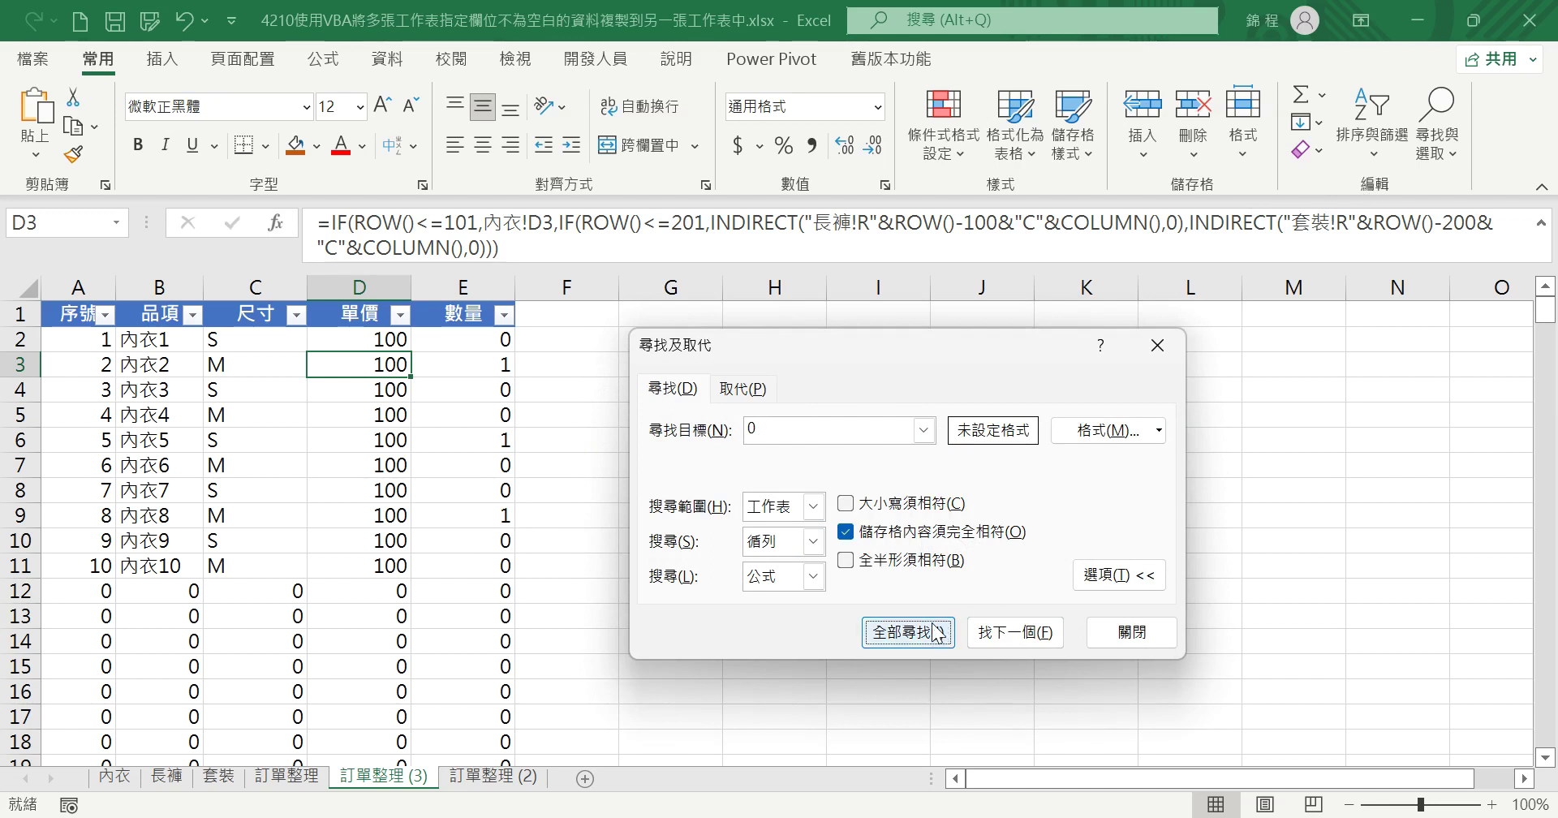
click(457, 335)
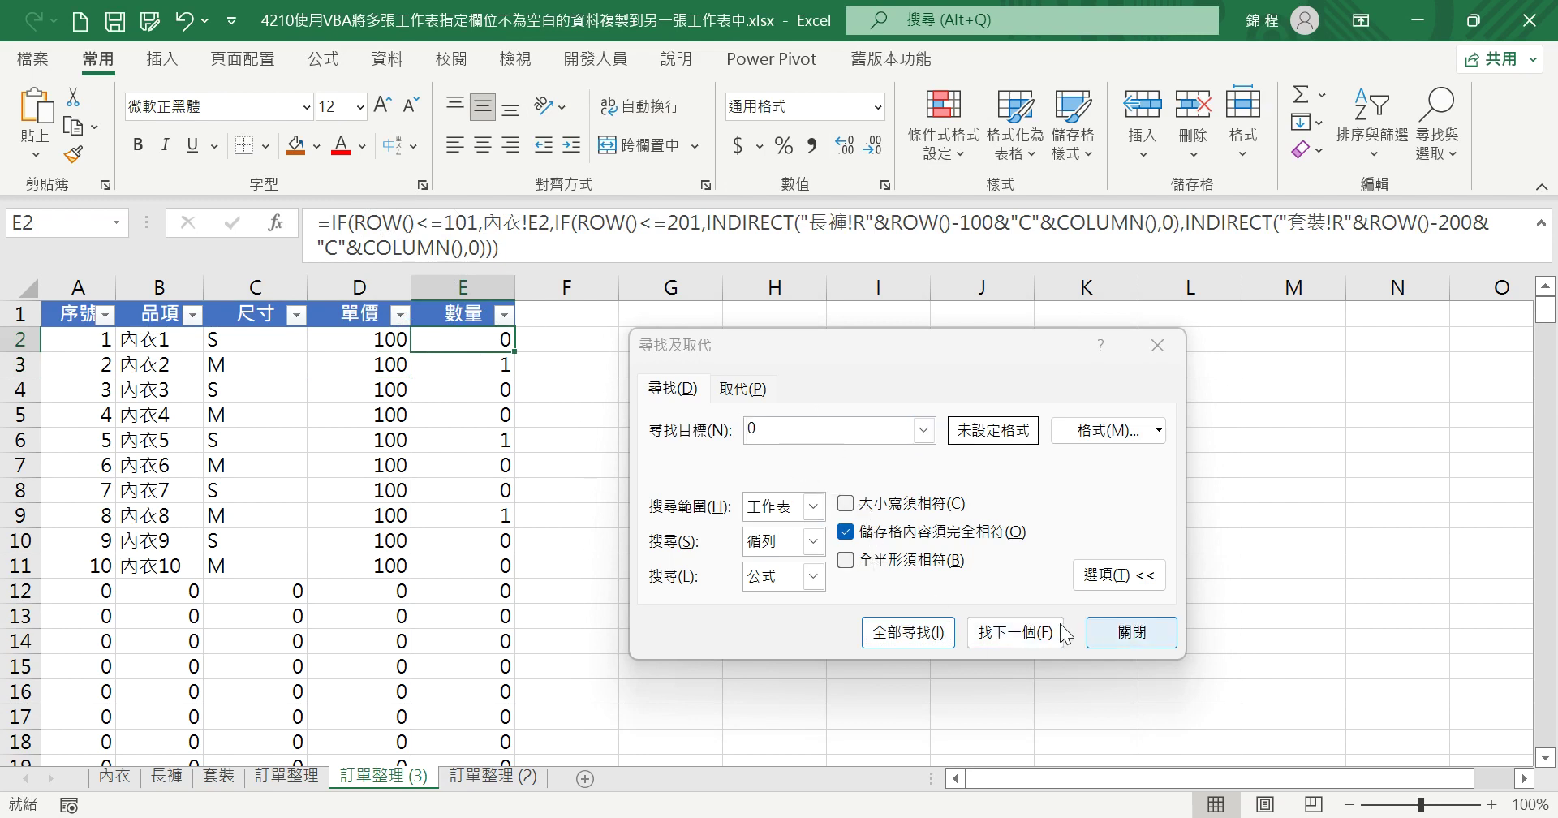
click(1133, 632)
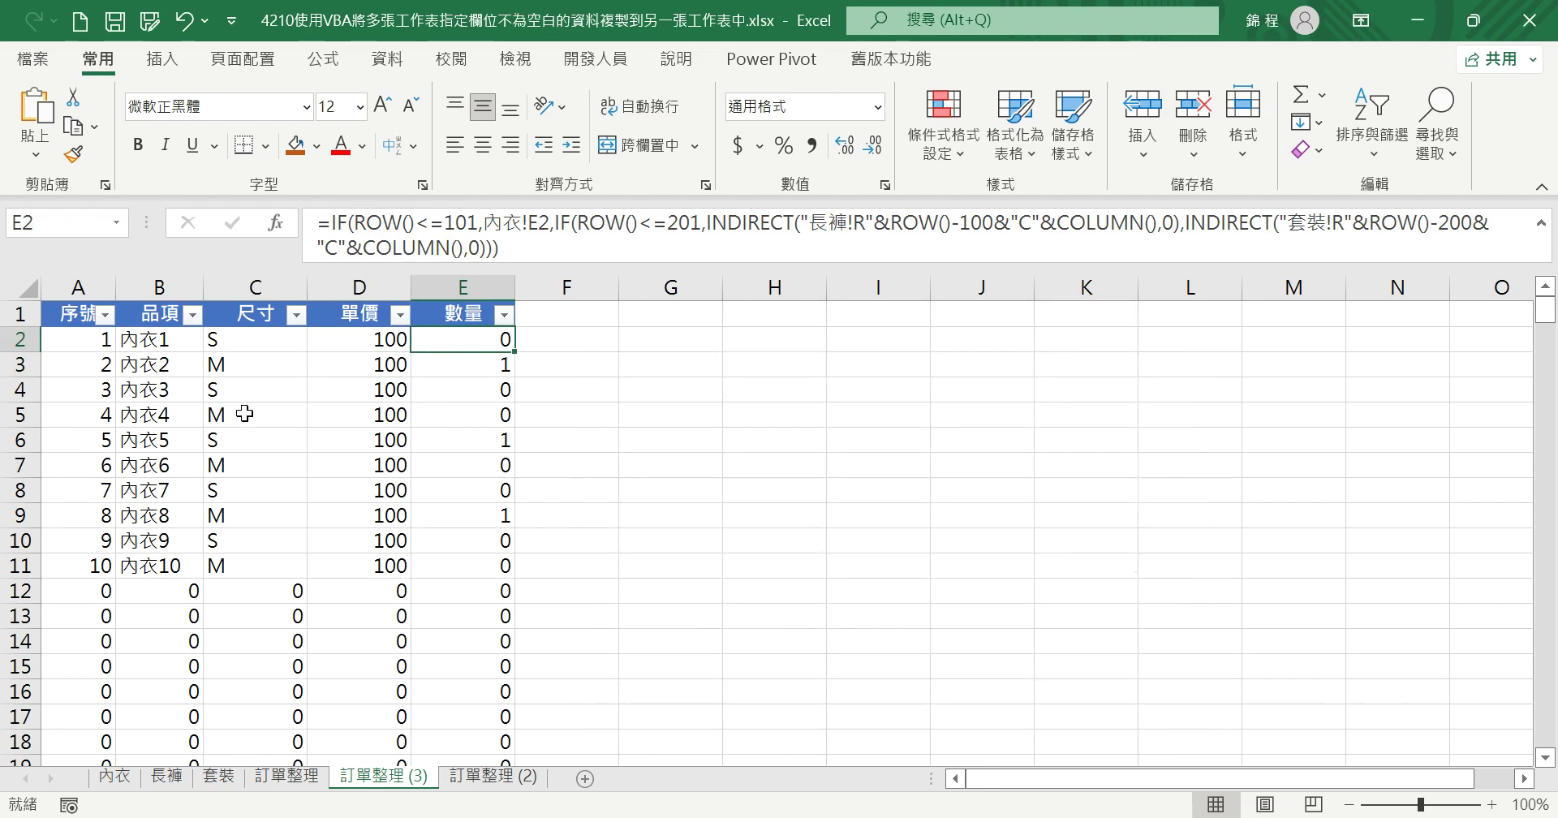
Replace the whole order table's formulas with their values by copying it and pasting values in place, and check E2.
key(ctrl+a)
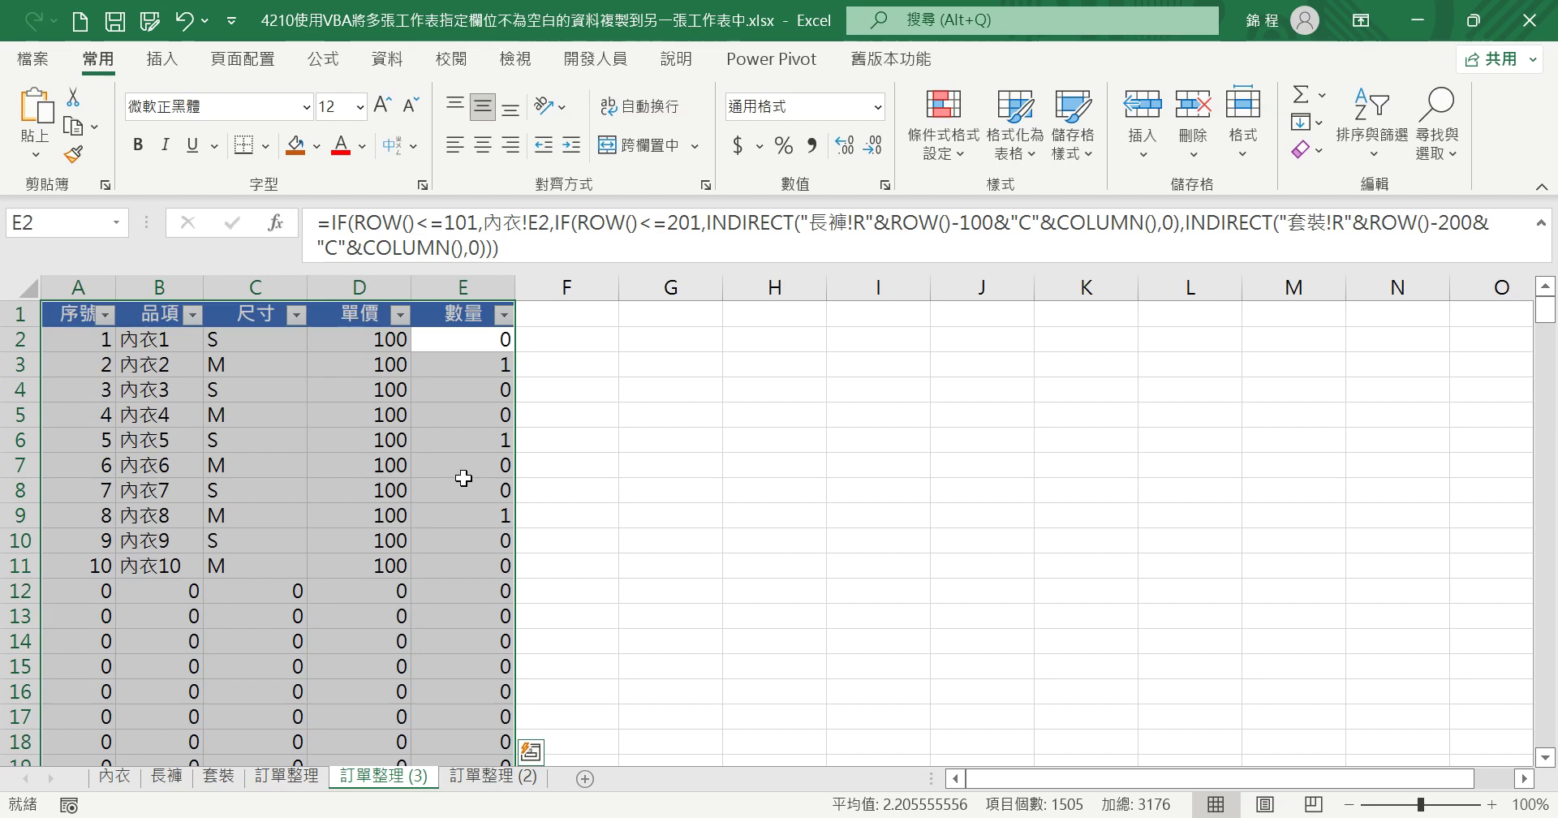
click(75, 128)
click(41, 161)
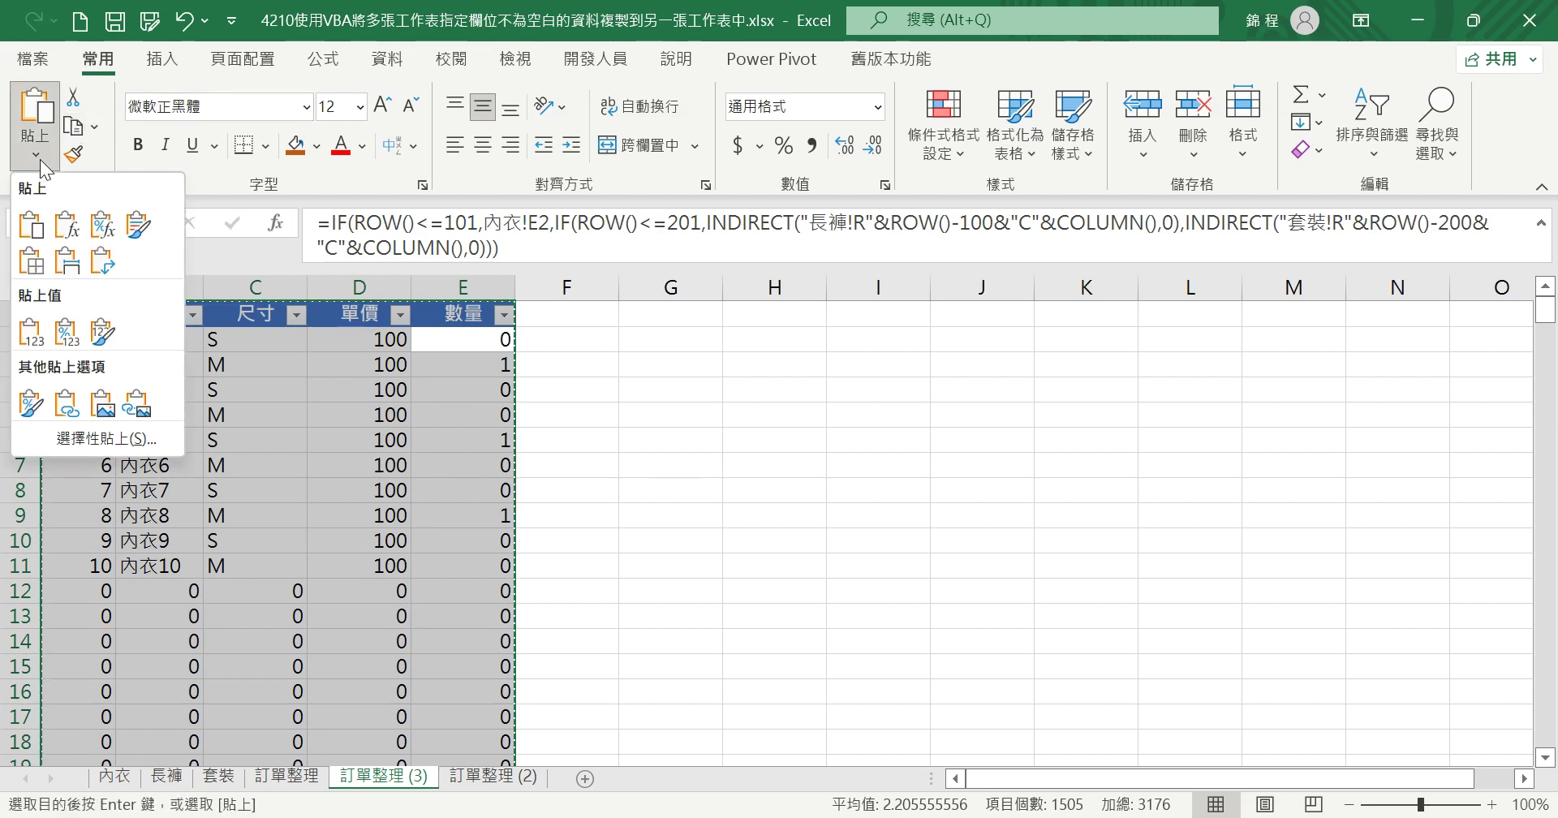
click(28, 333)
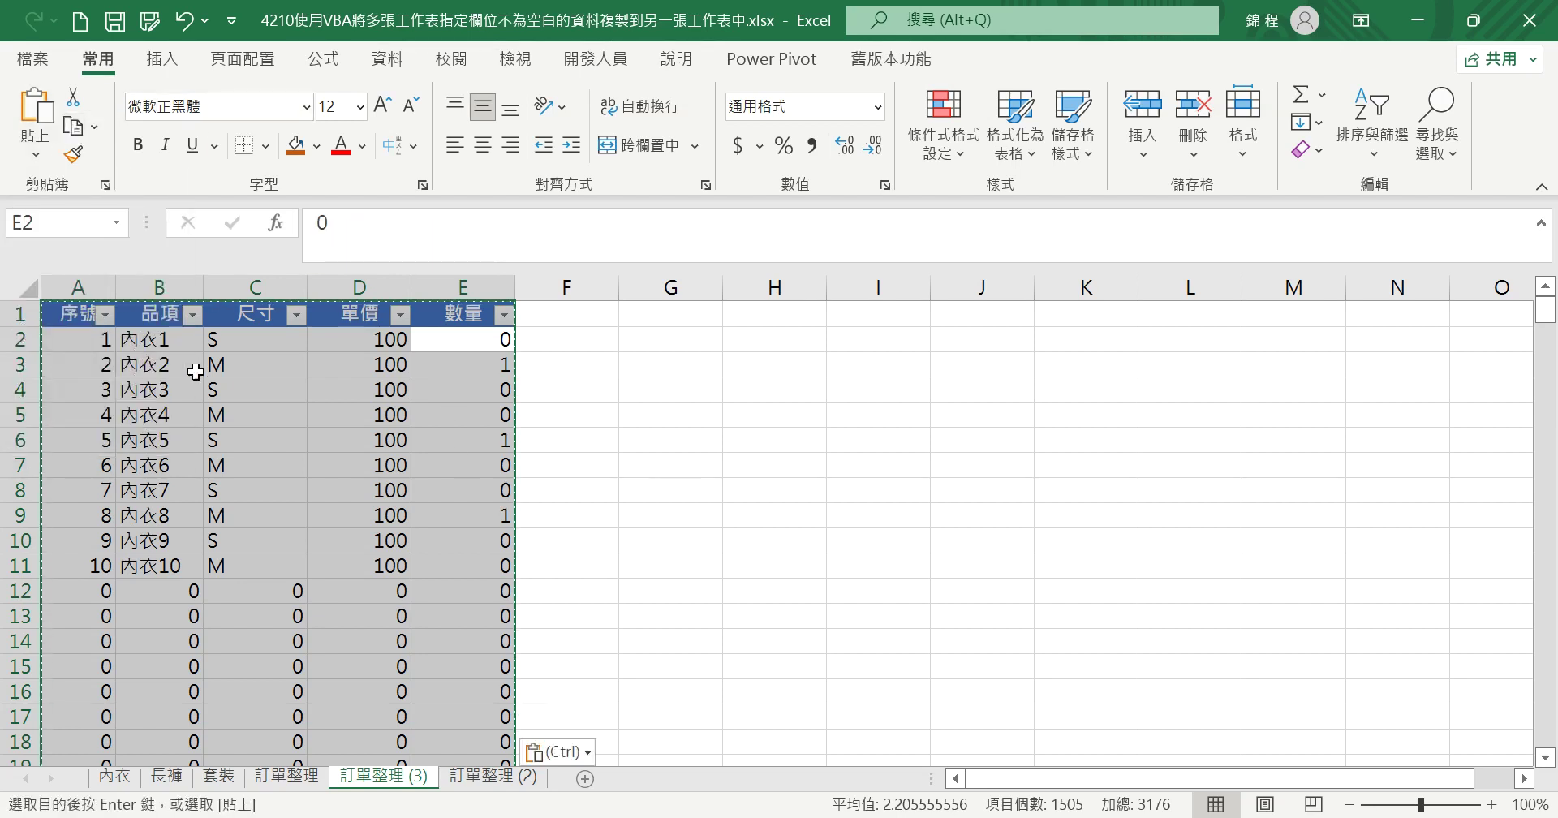
click(461, 346)
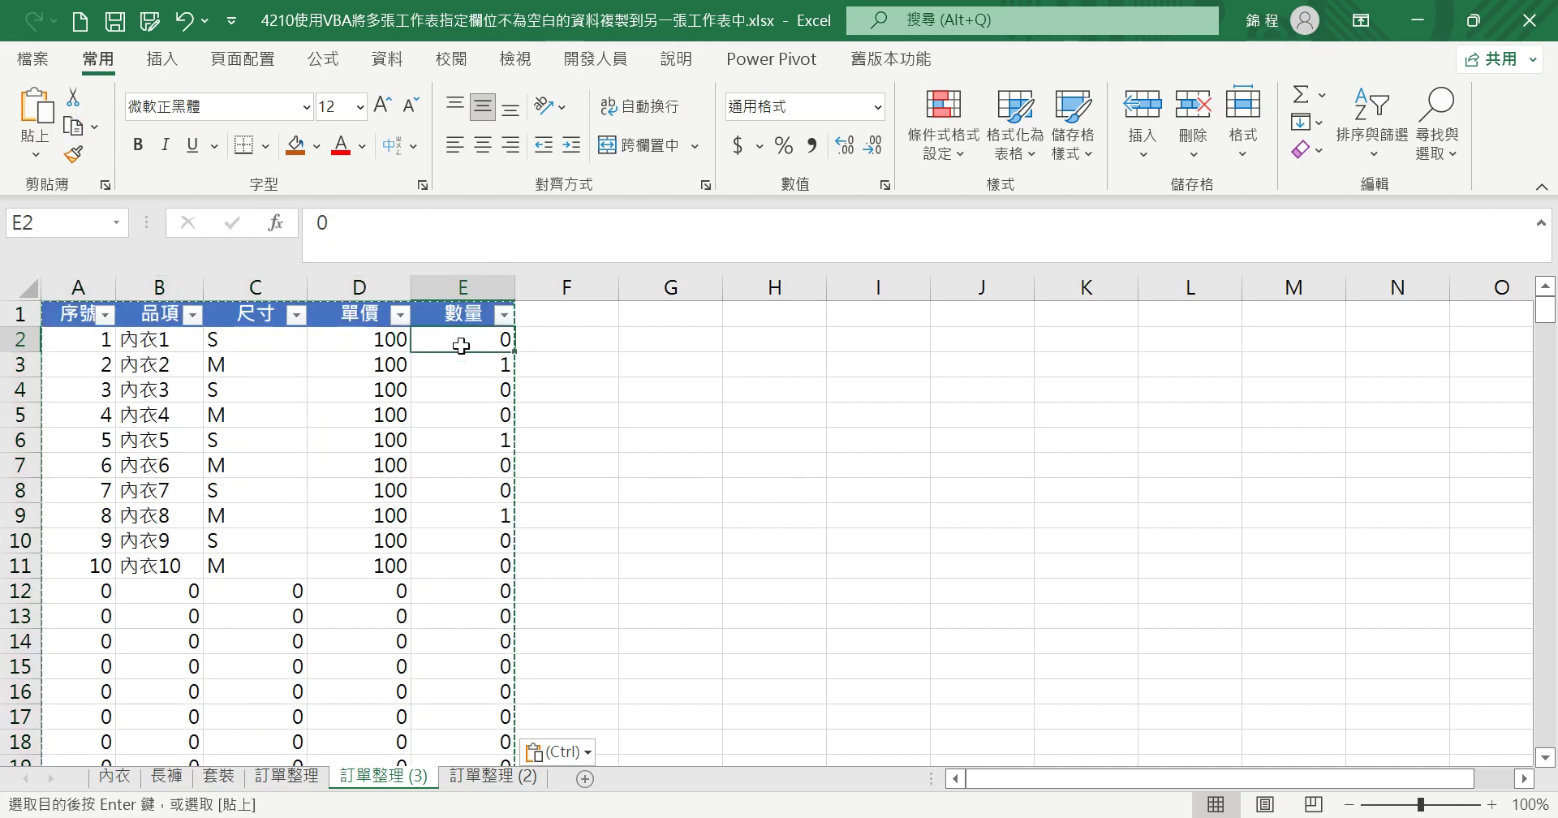
Find all cells containing exactly 0 in the converted table and select every found cell.
click(1445, 144)
click(1406, 190)
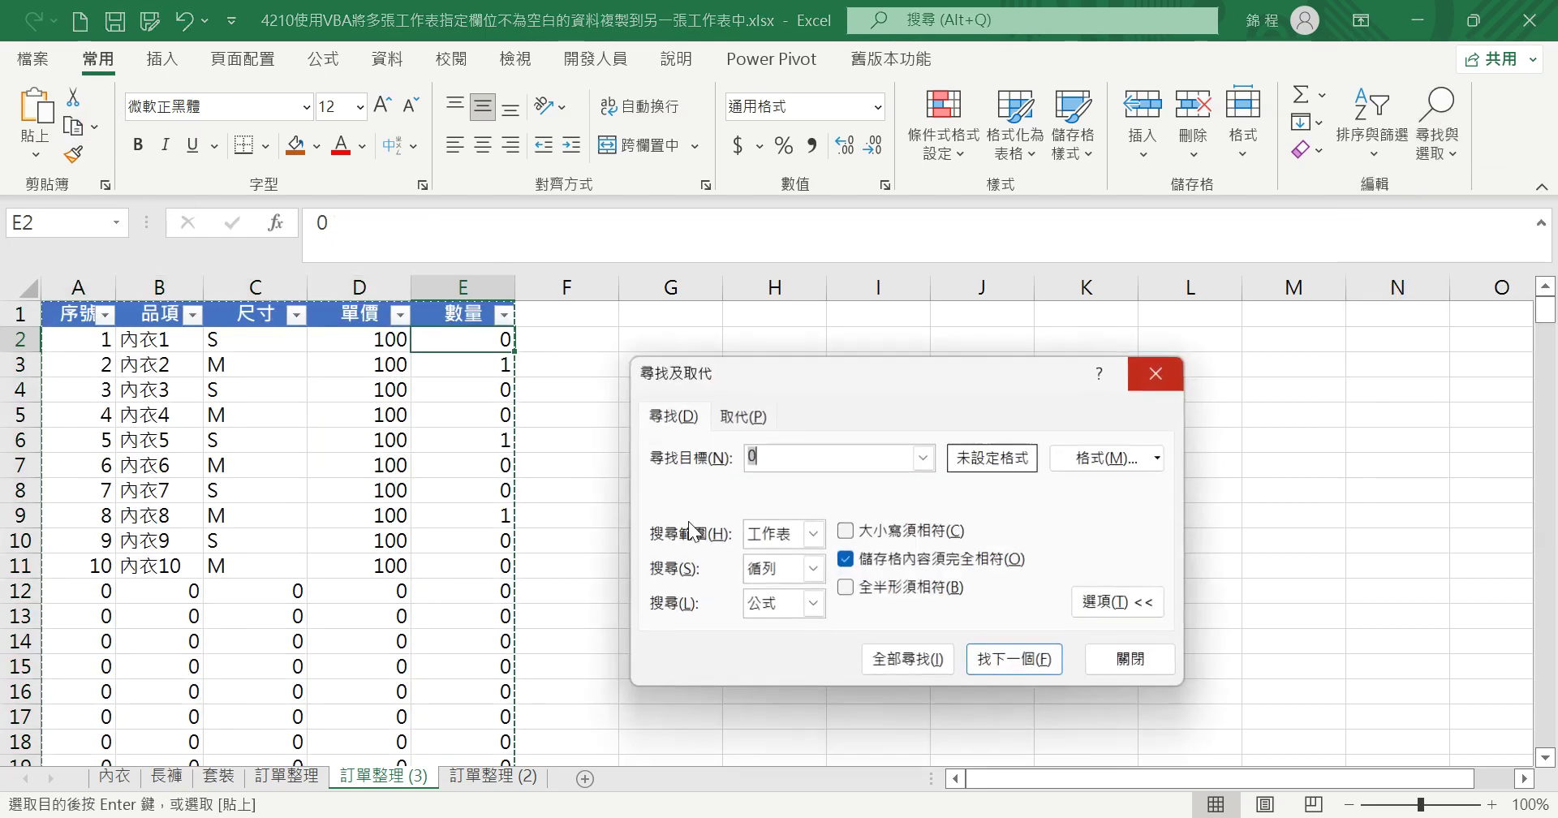
click(940, 662)
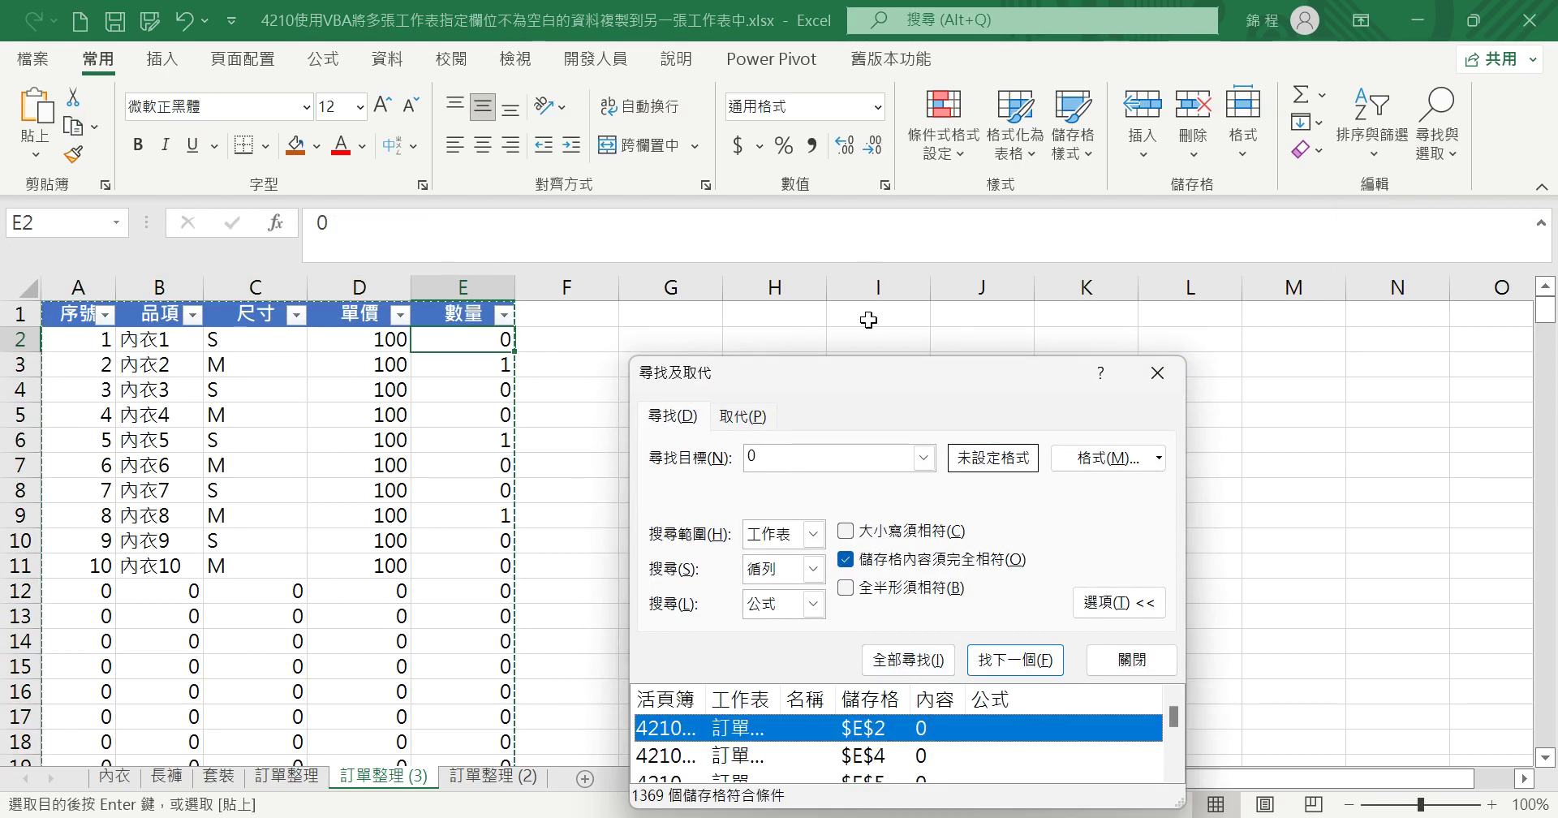
drag(876, 369, 894, 114)
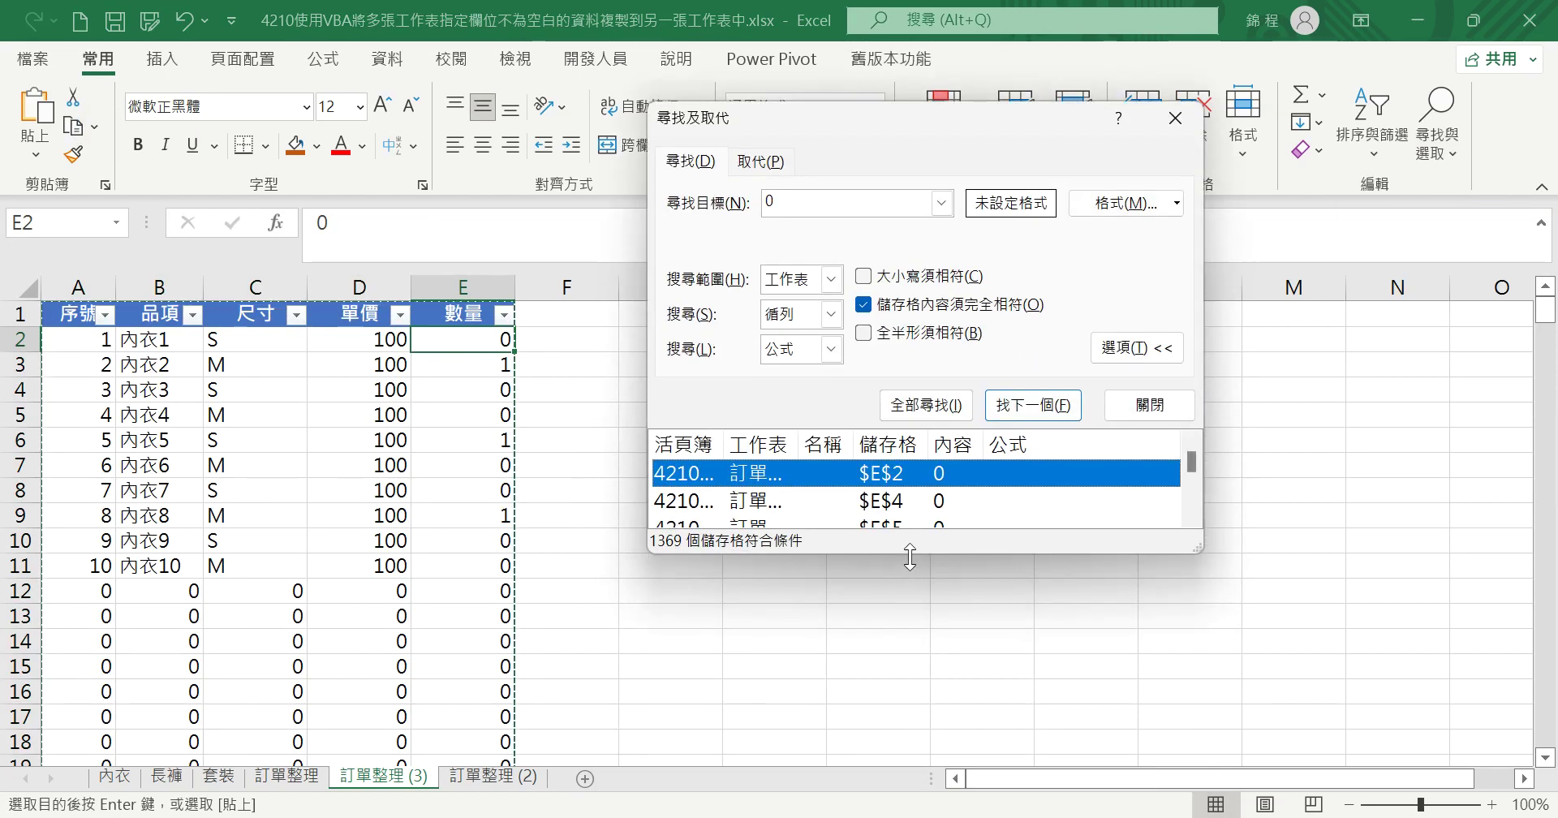
drag(910, 557, 910, 753)
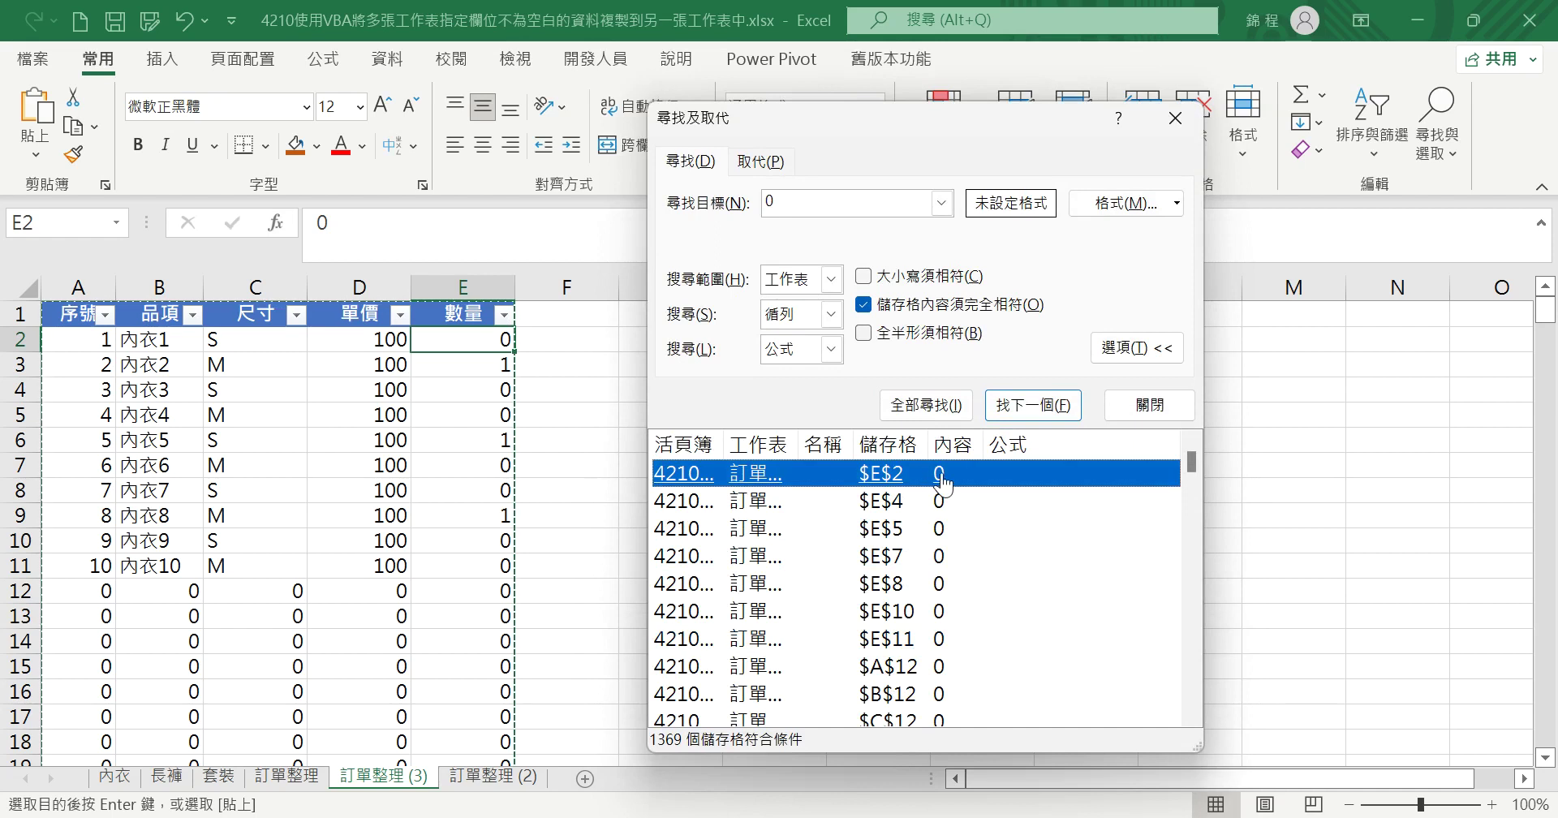
key(ctrl+a)
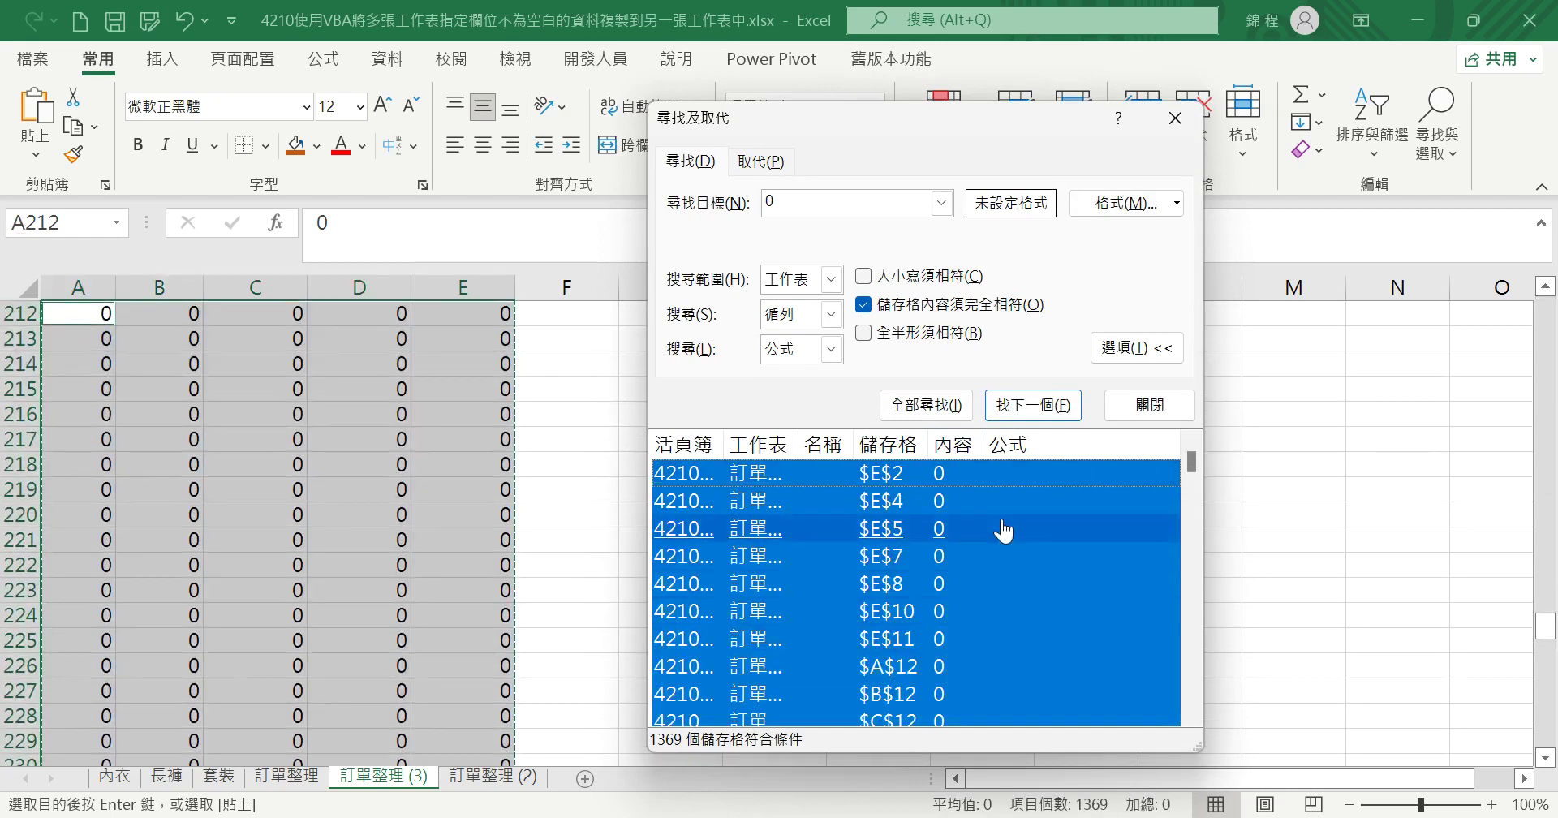
Delete the sheet rows of the selected 0 cells, close the search, and check the remaining orders from the table's start.
drag(1014, 128, 1000, 310)
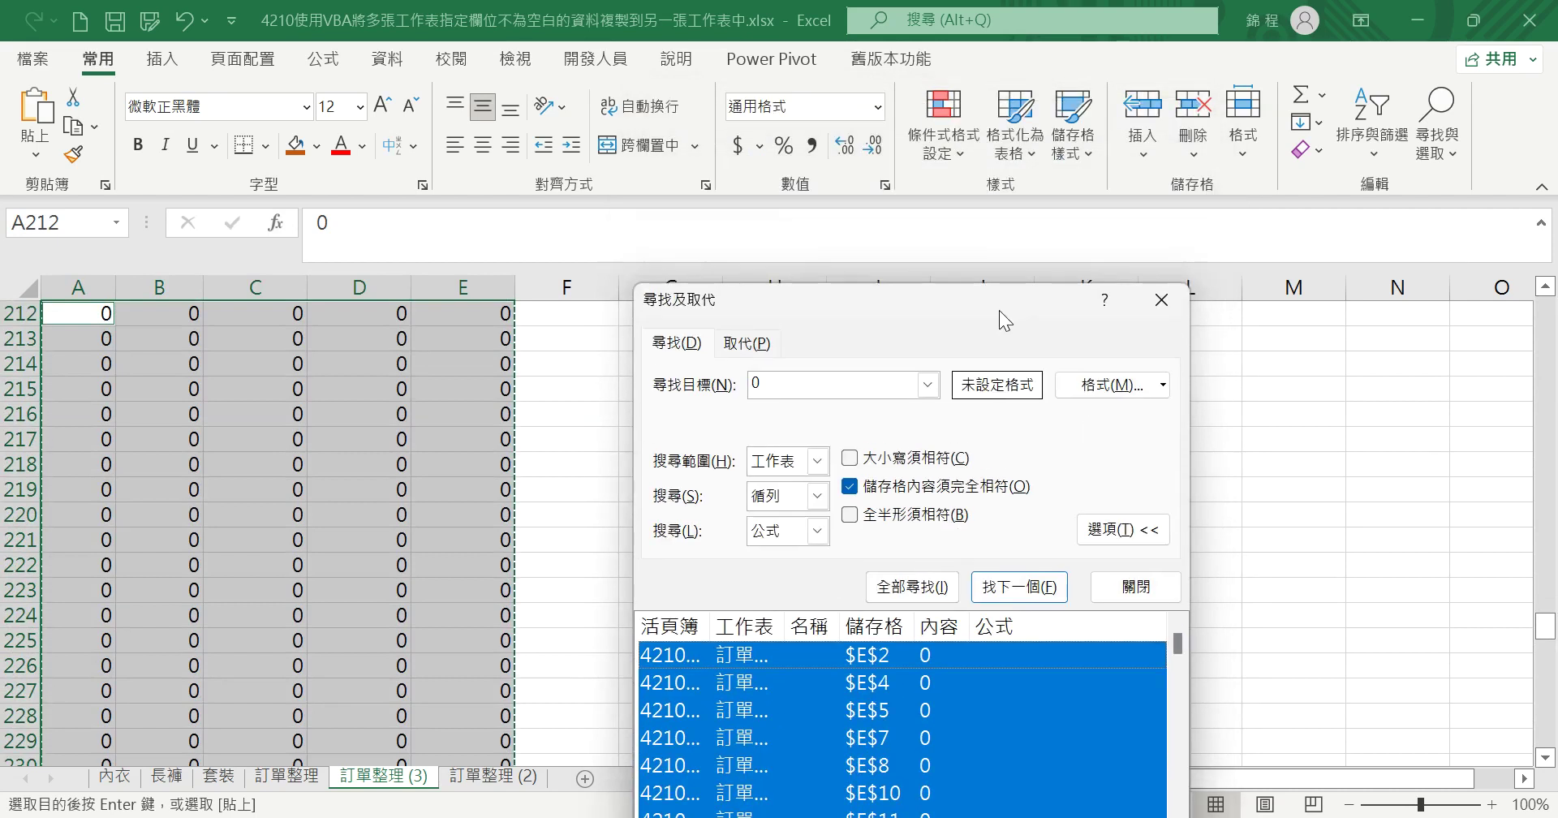
click(1193, 146)
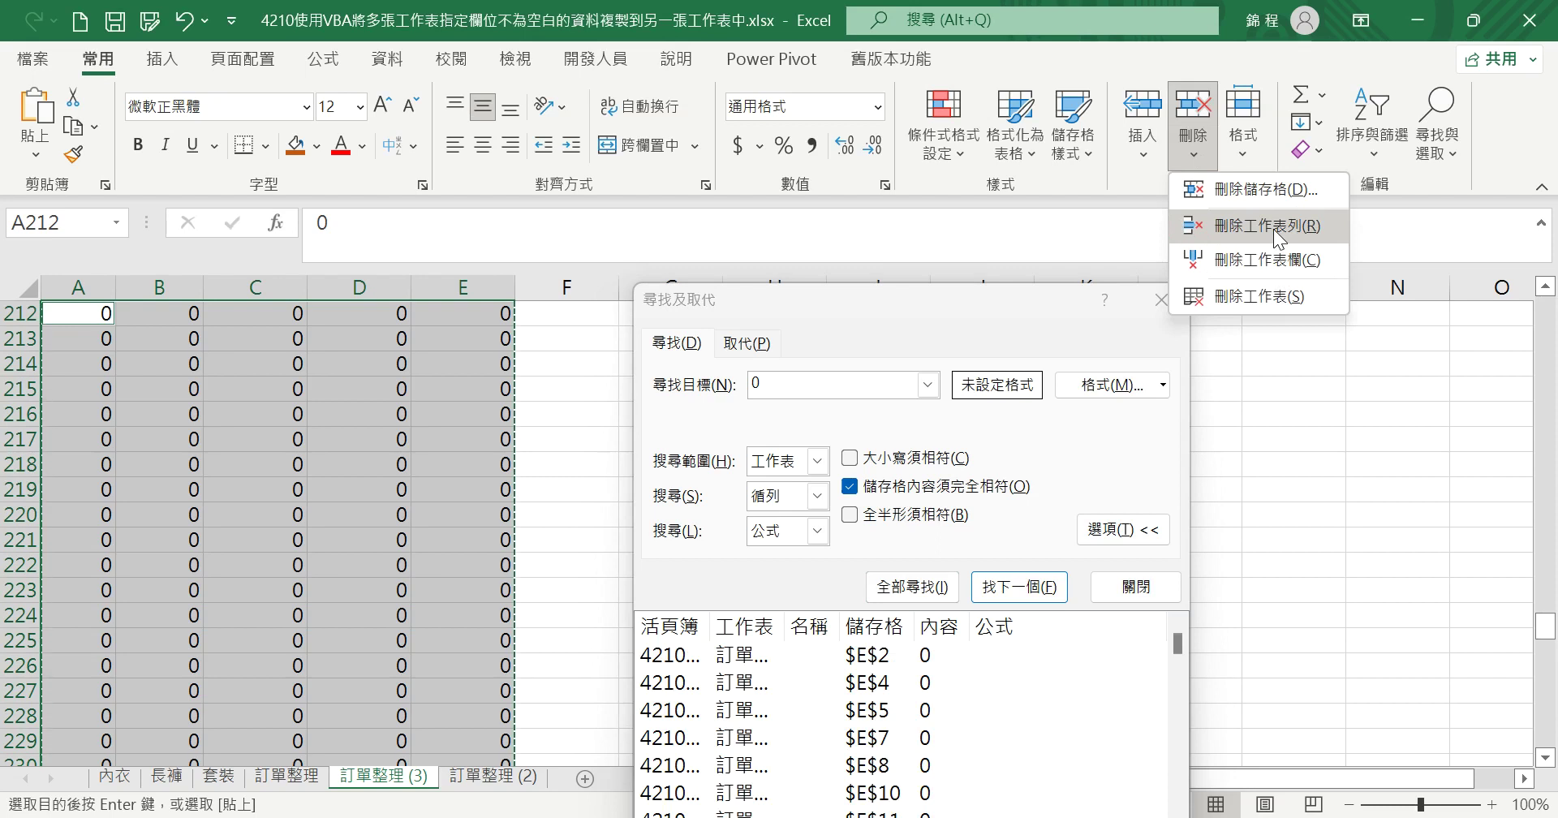
click(1274, 232)
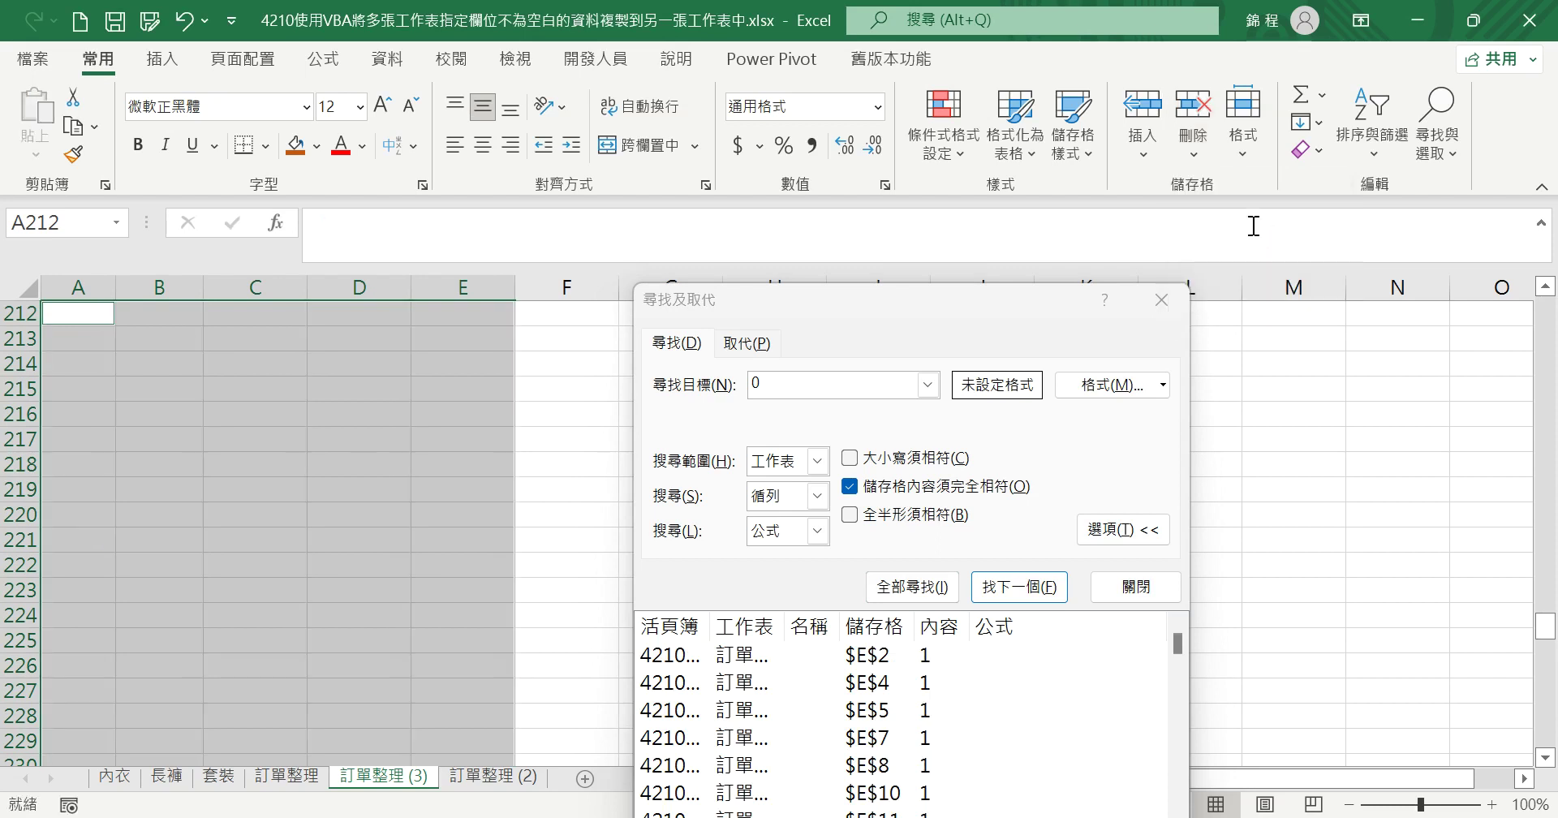
click(1110, 589)
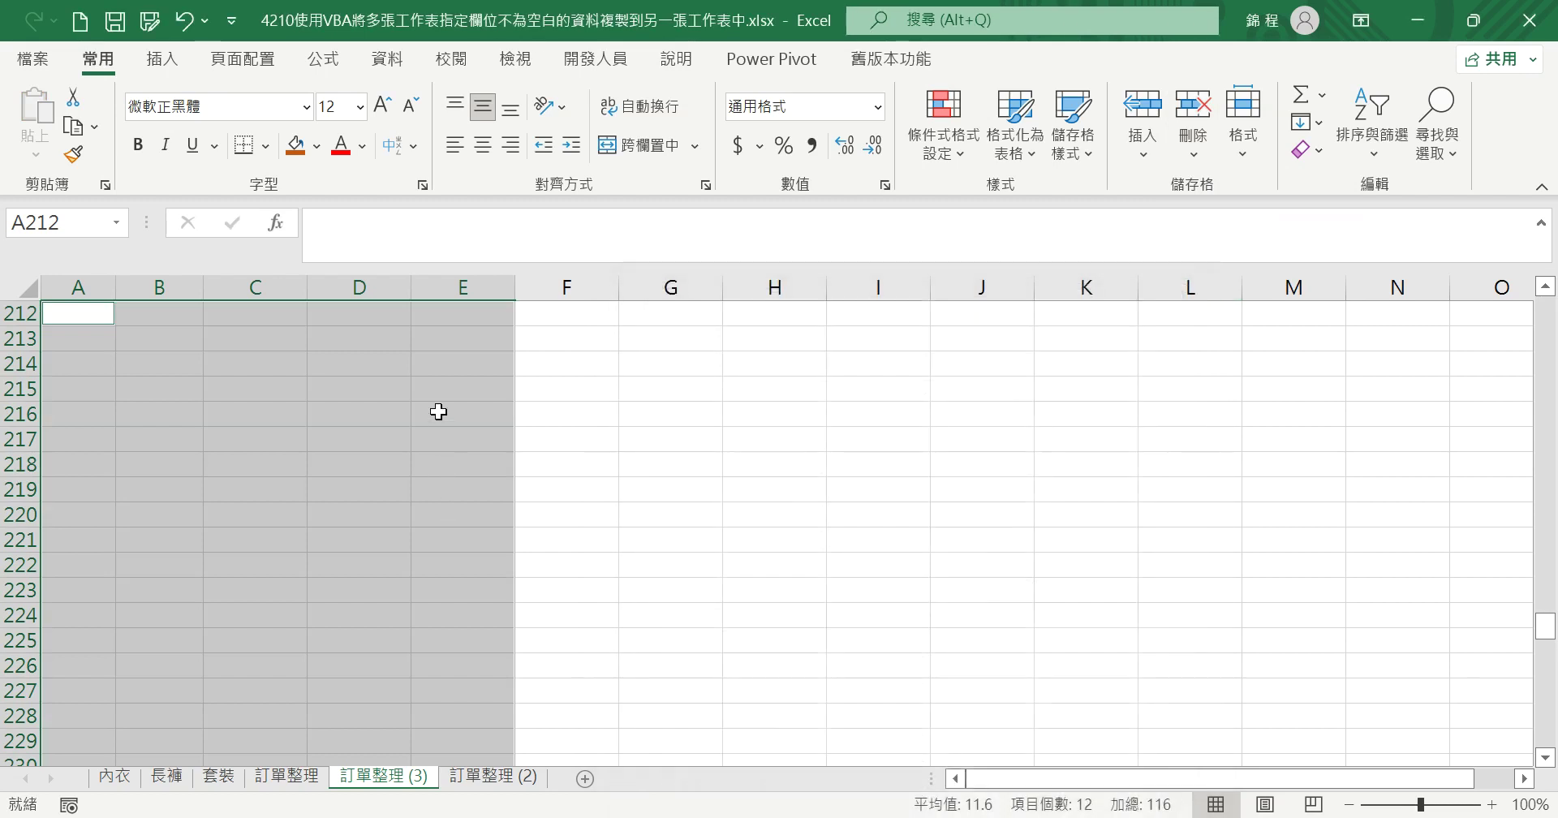
key(ctrl+Home)
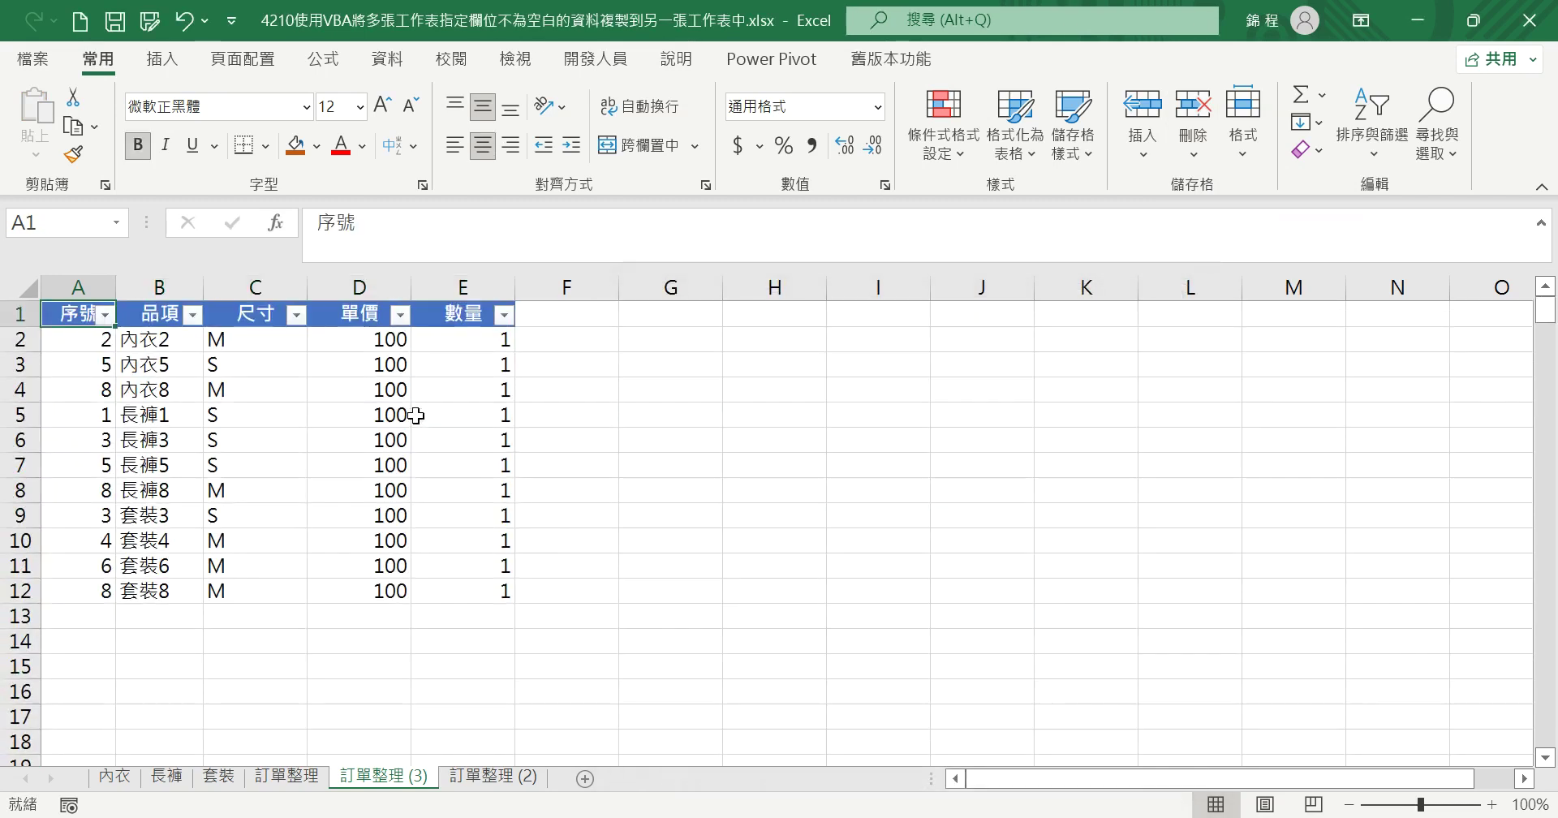
click(429, 341)
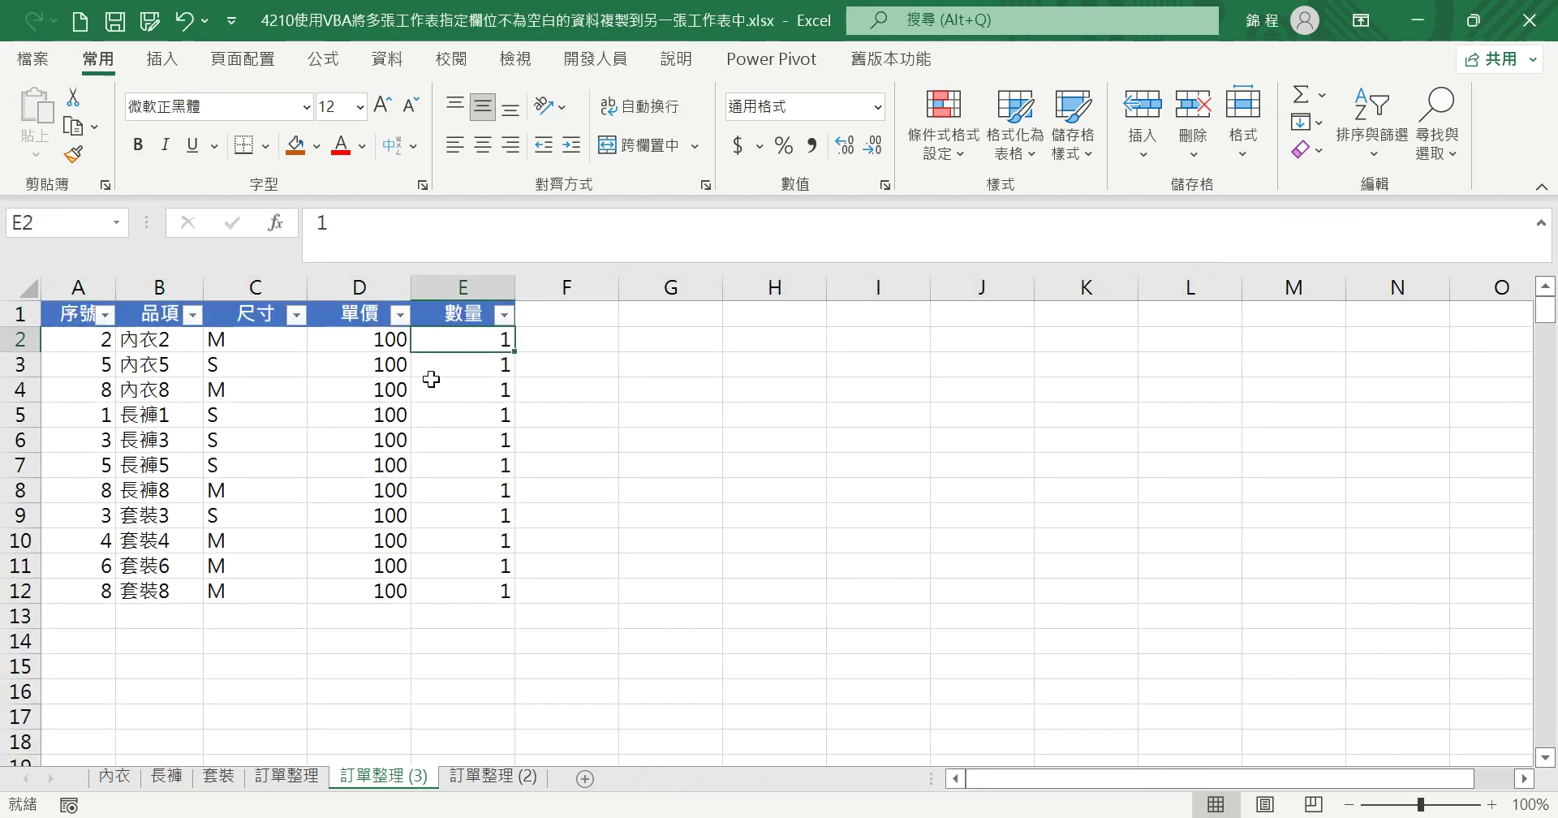